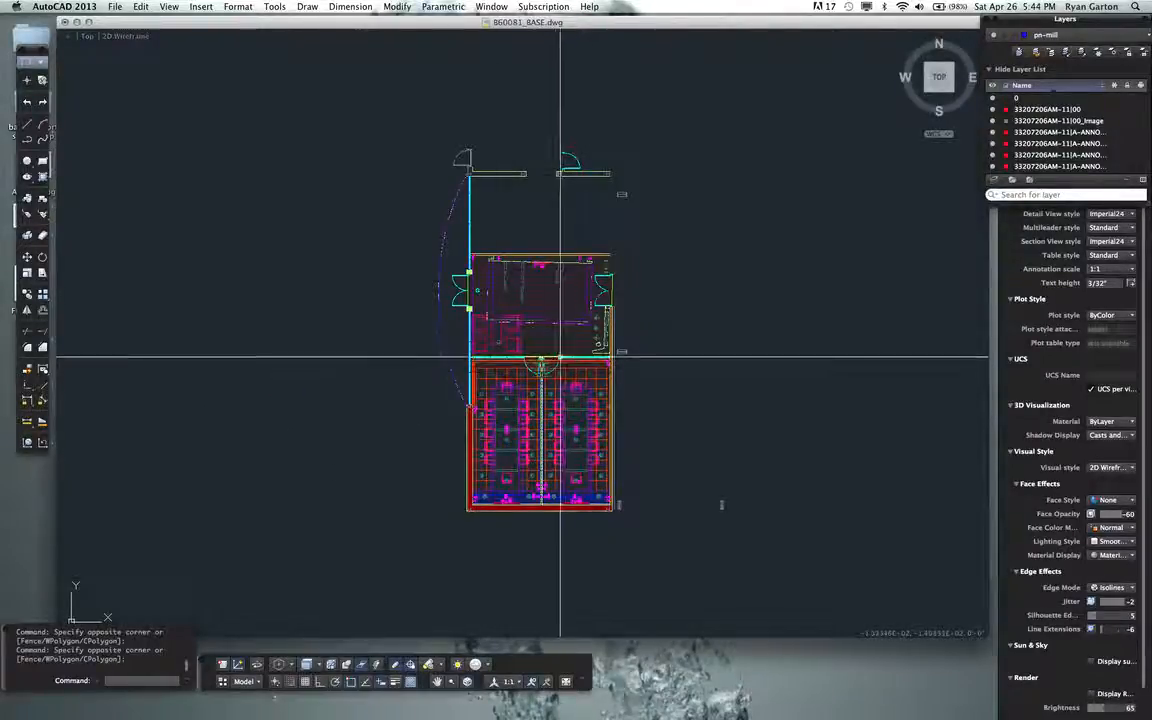
- Examine the floor plan's layout, including the upper room, the doors and the two meeting rooms
scroll(540, 365, up, 2)
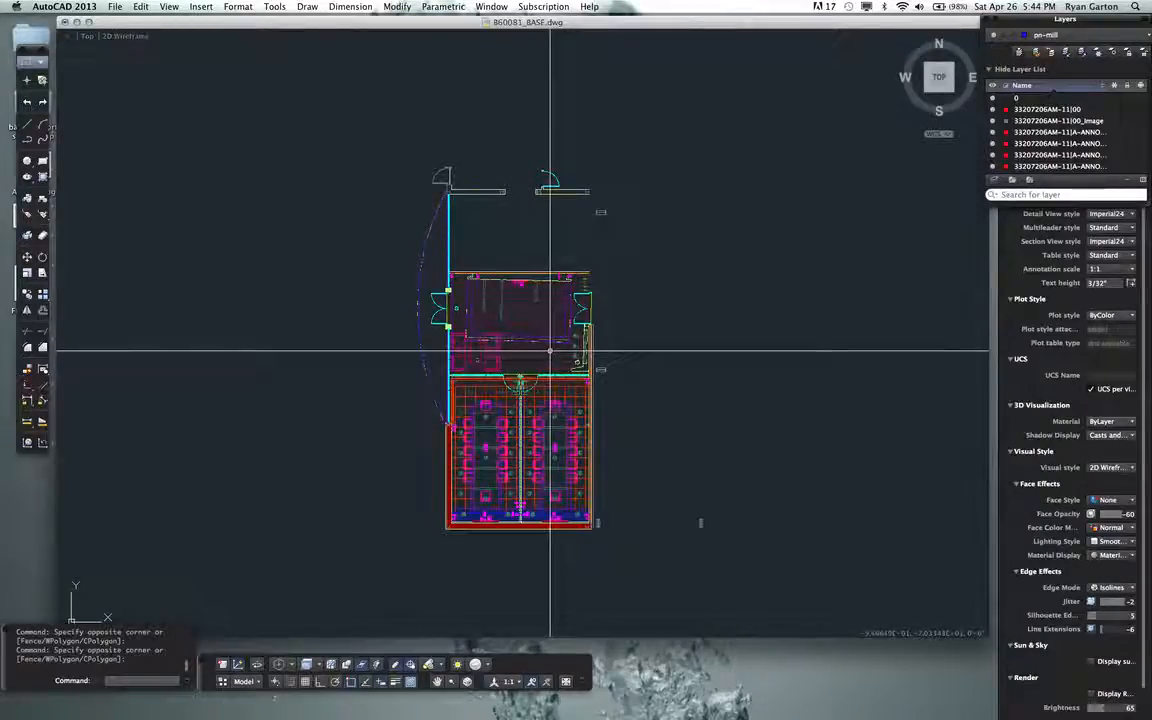
middle_drag(558, 371, 545, 383)
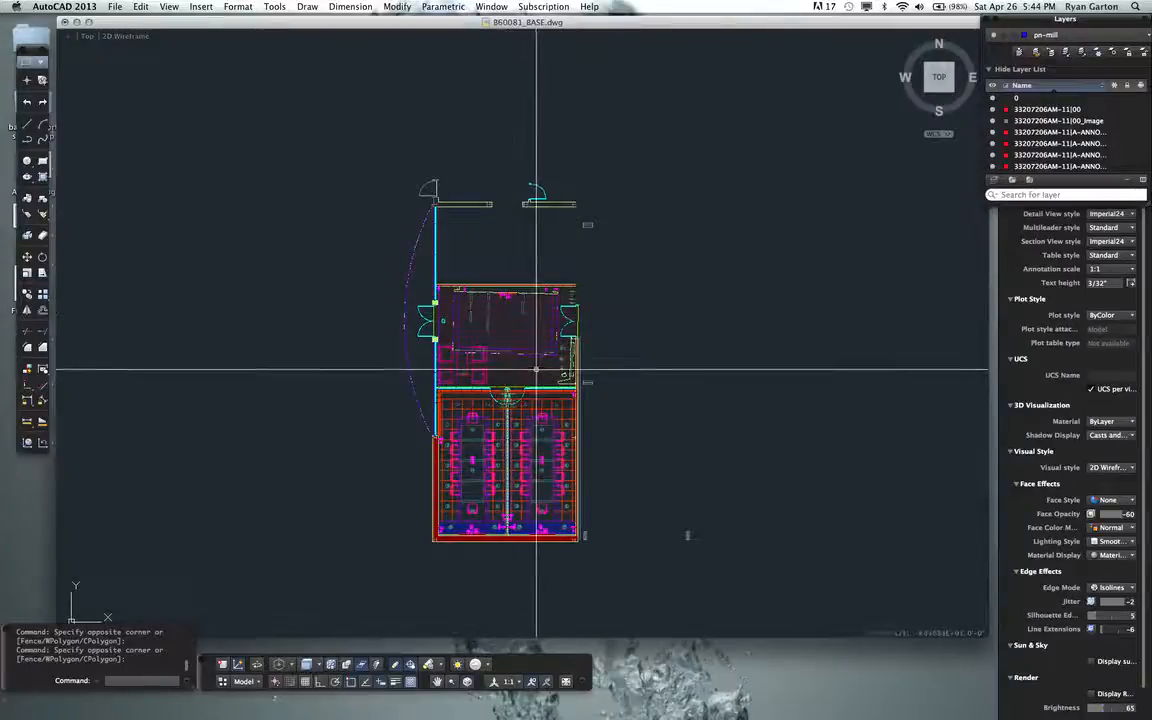
middle_drag(536, 369, 516, 356)
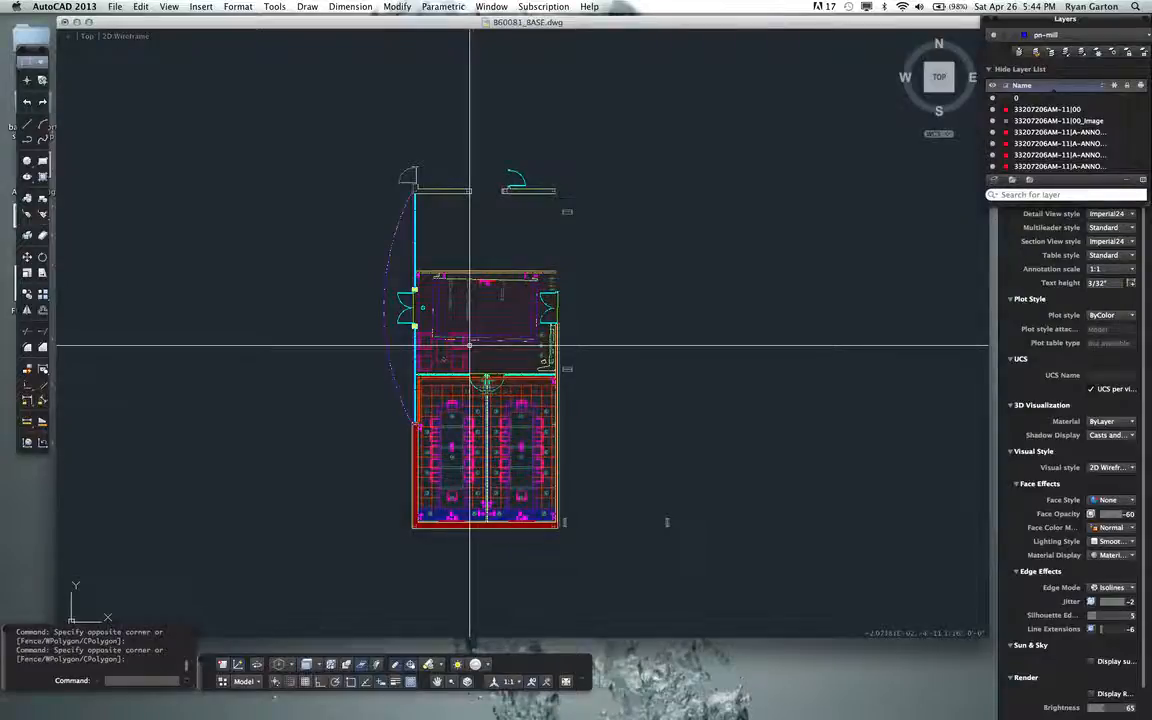
middle_drag(488, 392, 482, 397)
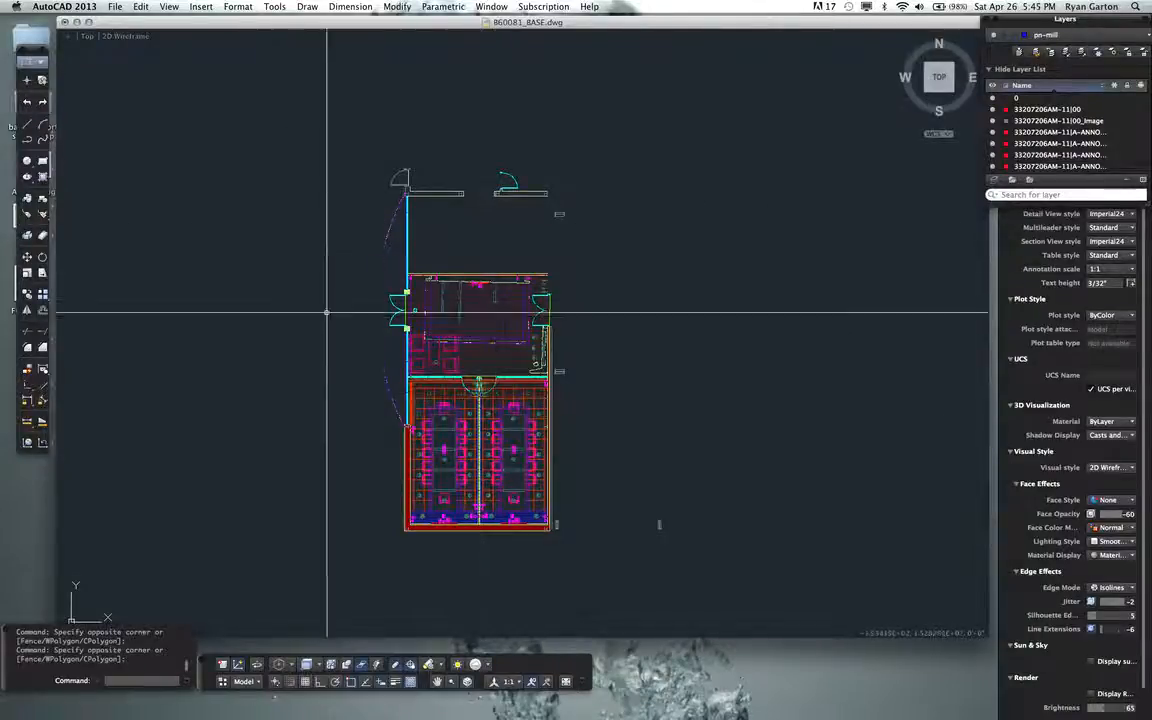
scroll(458, 458, up, 5)
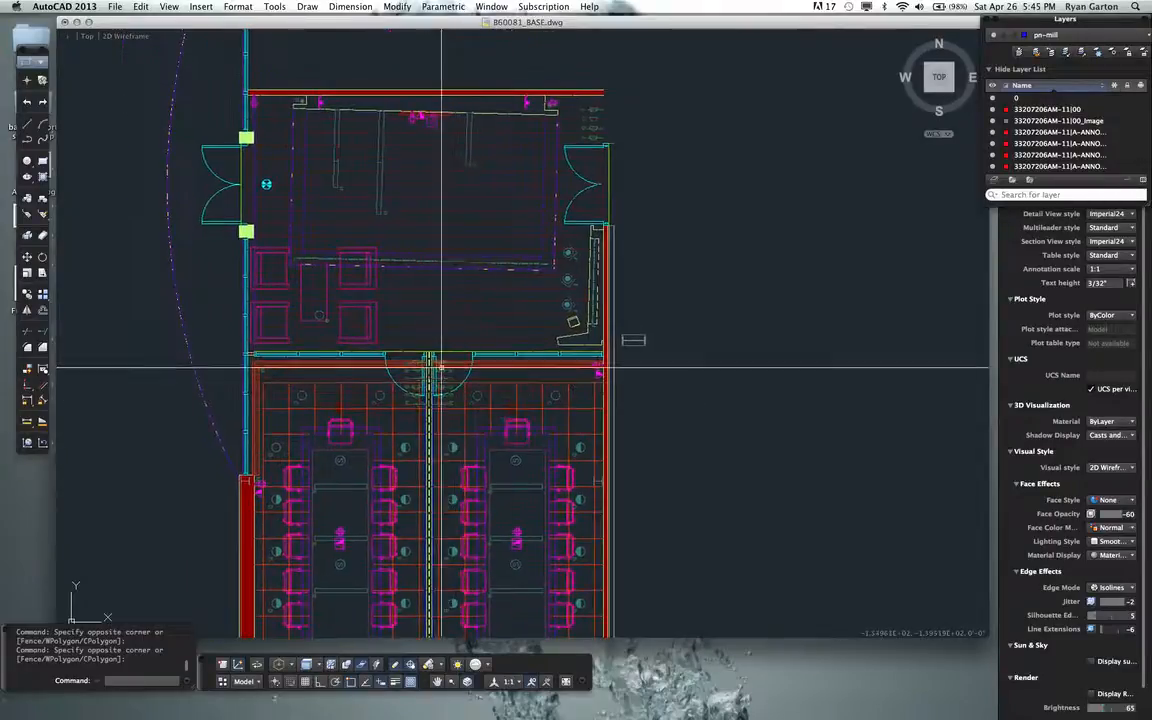
scroll(455, 373, up, 2)
scroll(454, 373, up, 2)
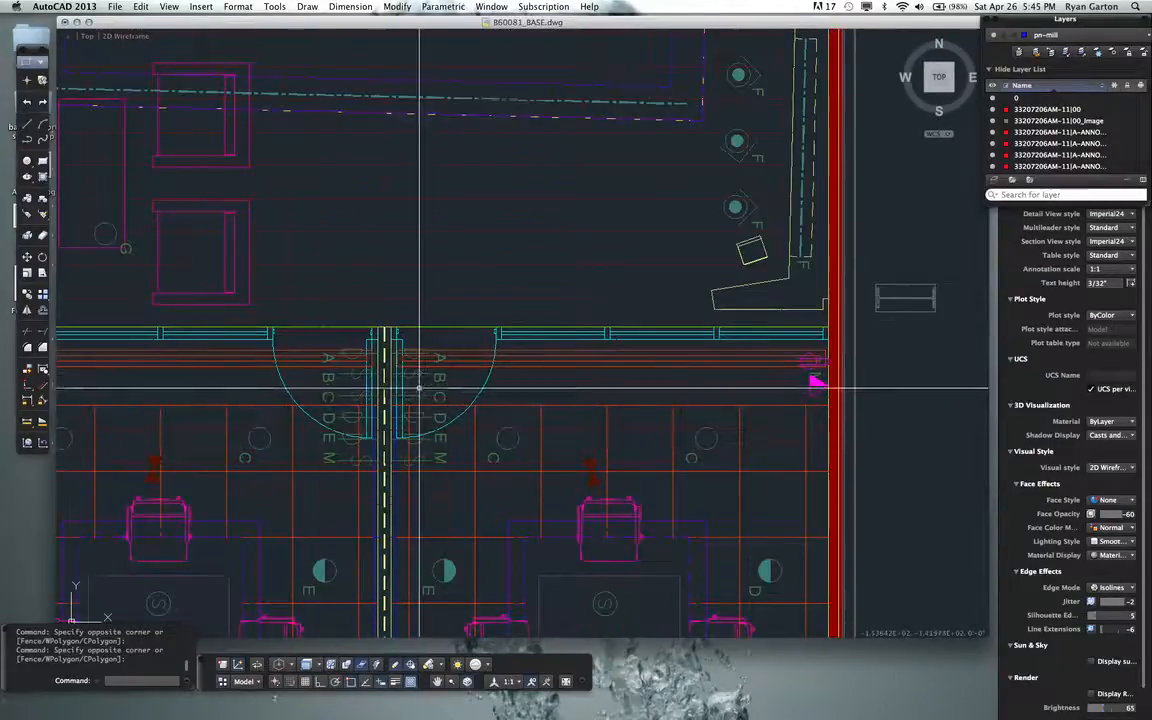
scroll(411, 375, down, 4)
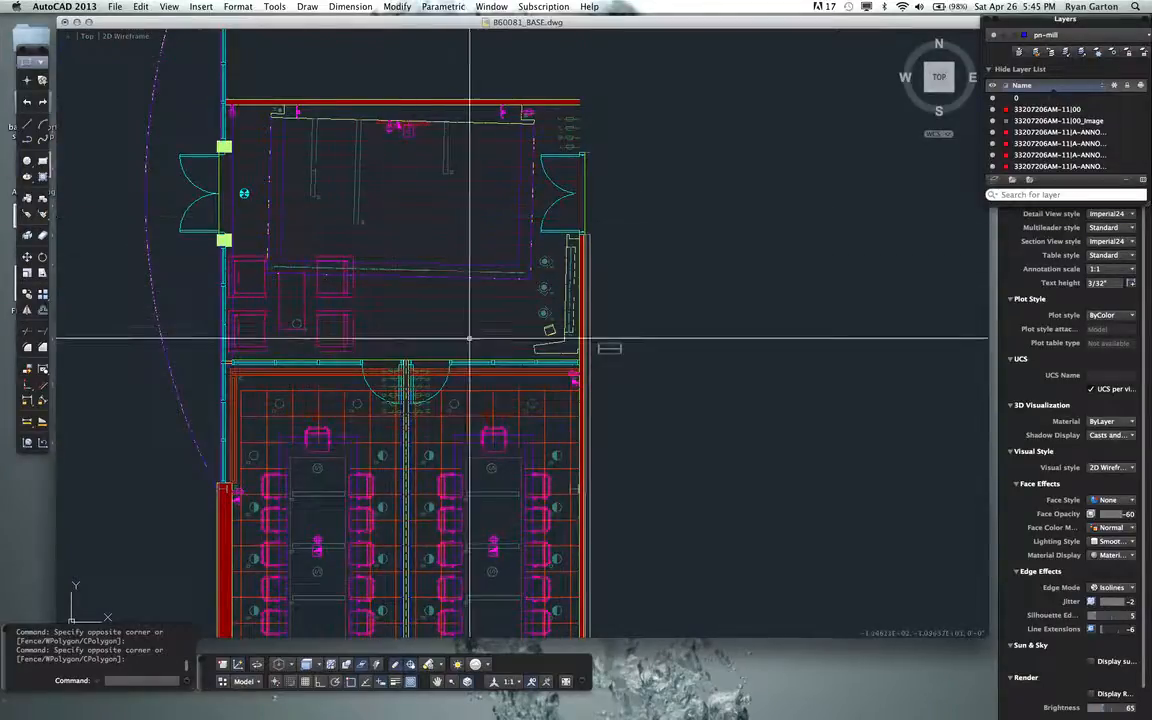
middle_drag(391, 463, 451, 313)
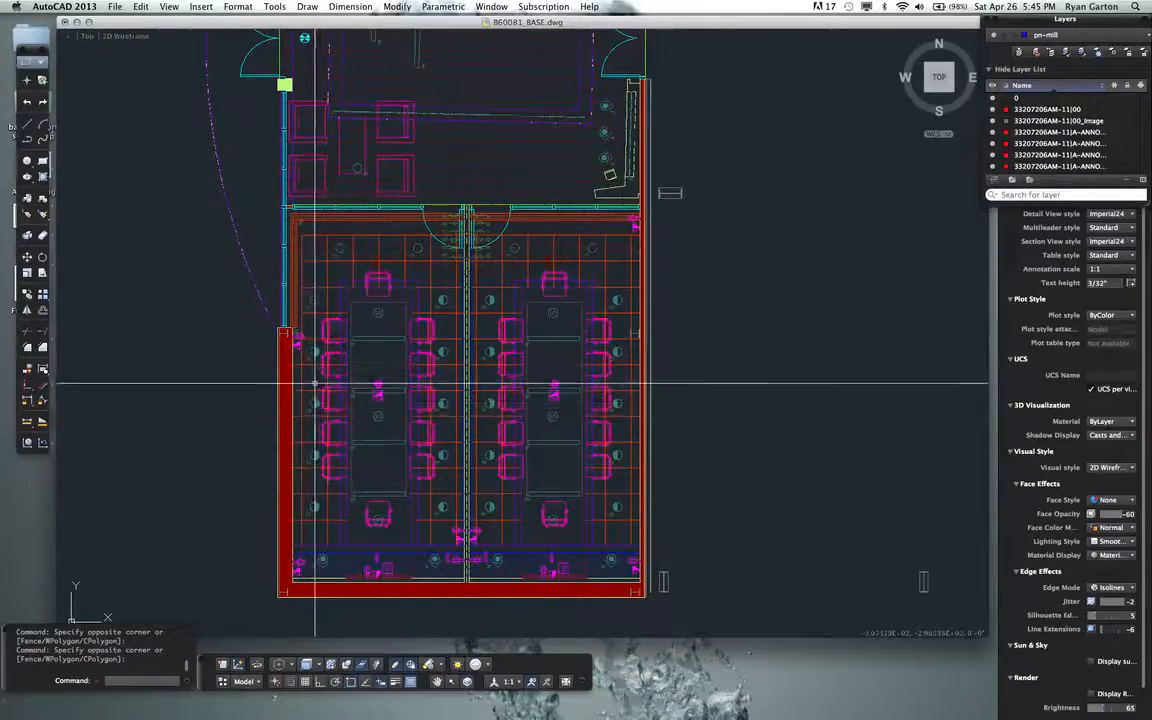
scroll(487, 370, down, 3)
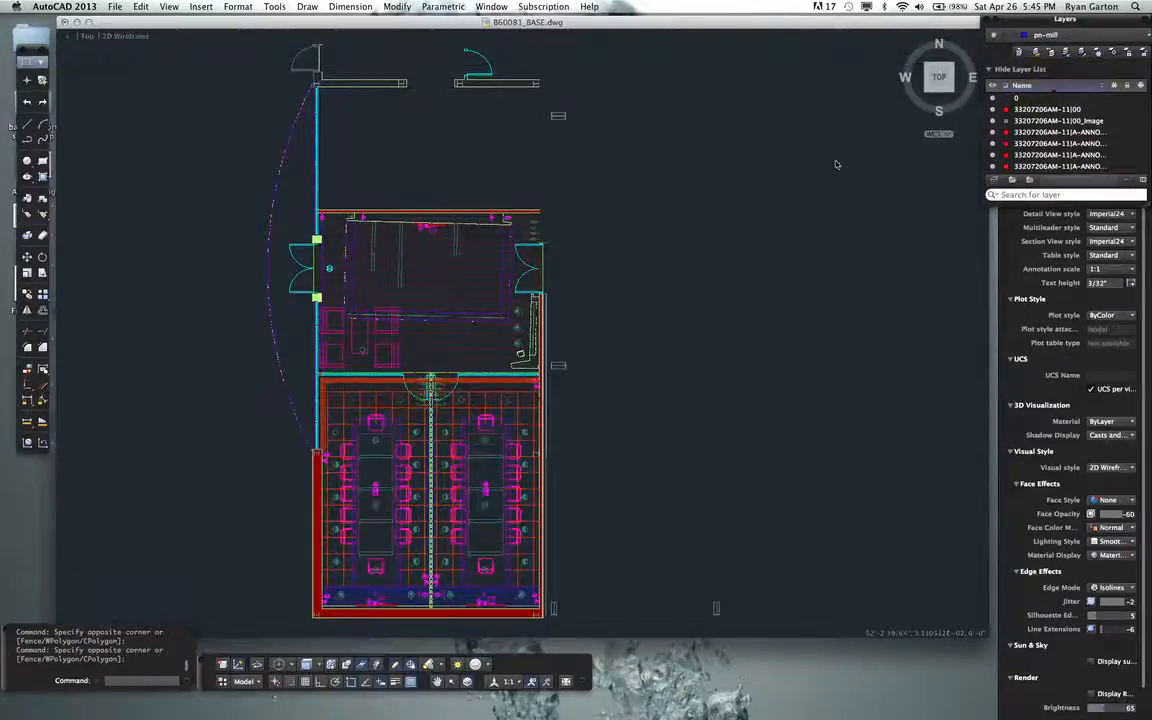
- Start a layer isolation and select the ceiling linework in the upper room
click(1067, 52)
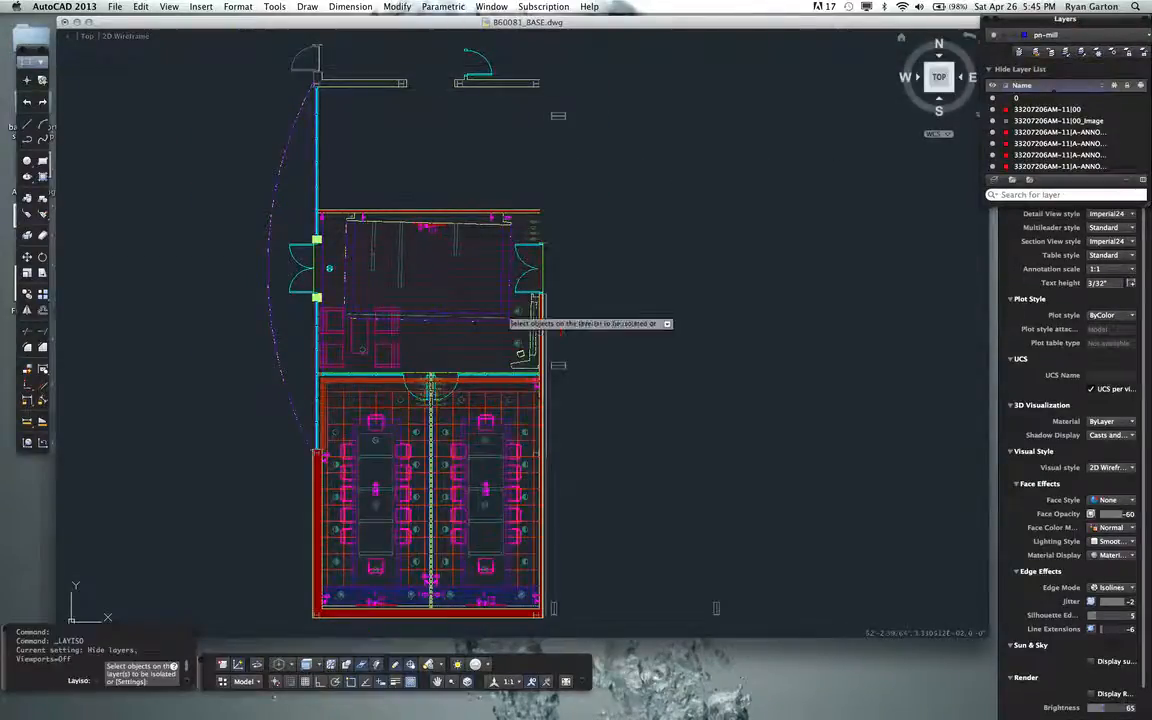
click(434, 334)
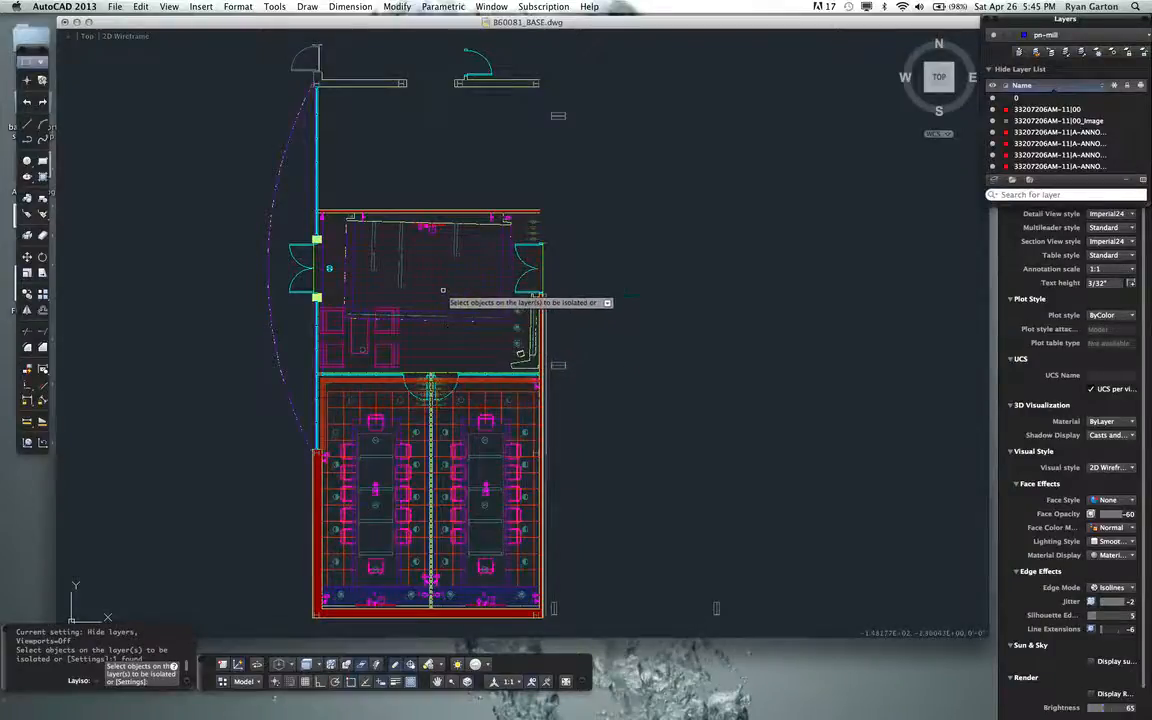
scroll(442, 291, up, 4)
click(428, 272)
click(386, 246)
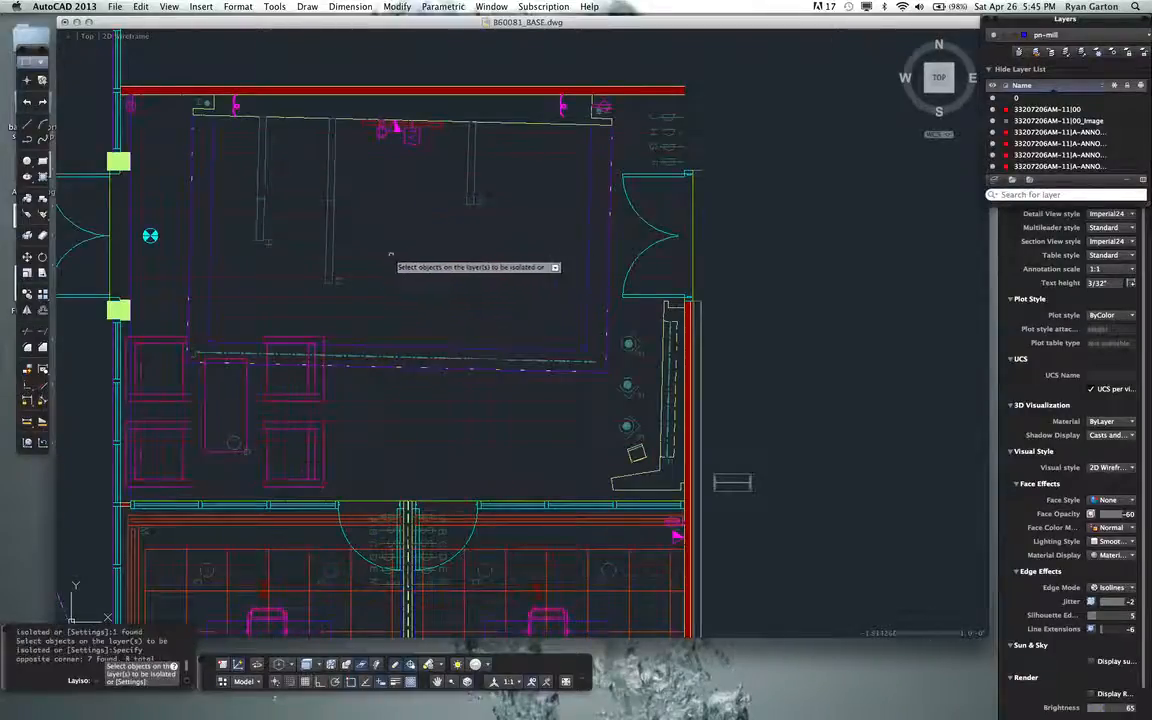
- Add the round light fixture with its F tag beside the counter and the meeting rooms' ceiling objects to the selection, and isolate their layers
scroll(517, 315, down, 3)
scroll(517, 315, up, 5)
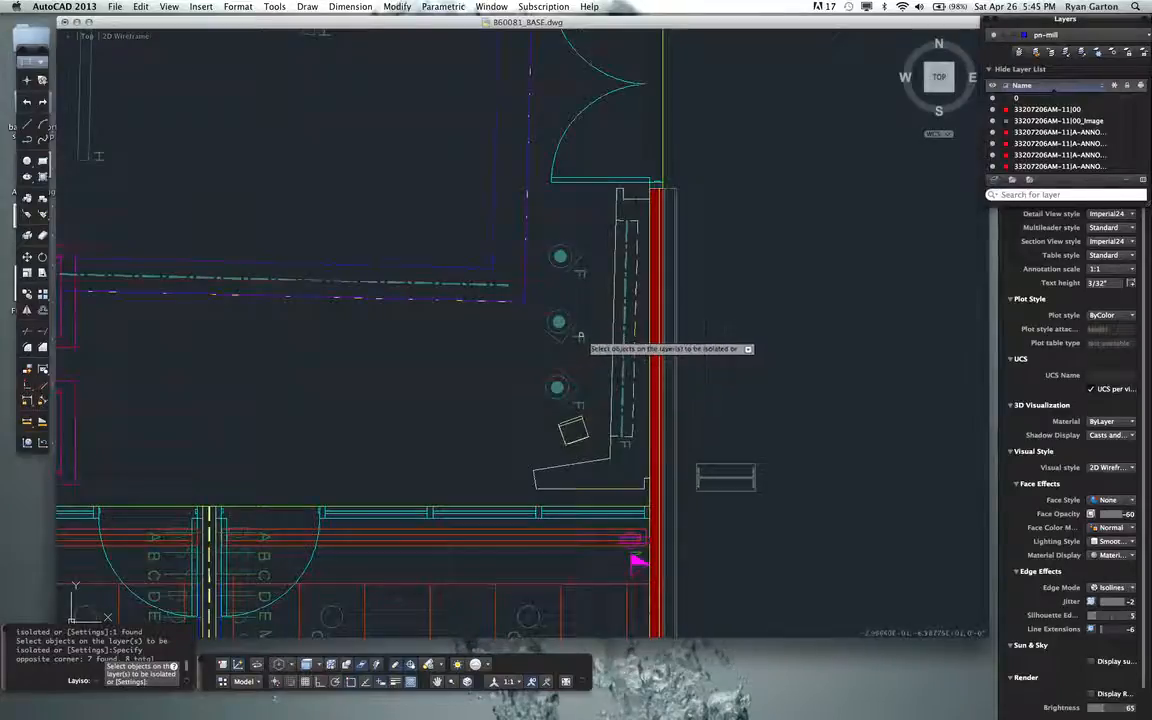
click(572, 320)
click(571, 332)
click(563, 327)
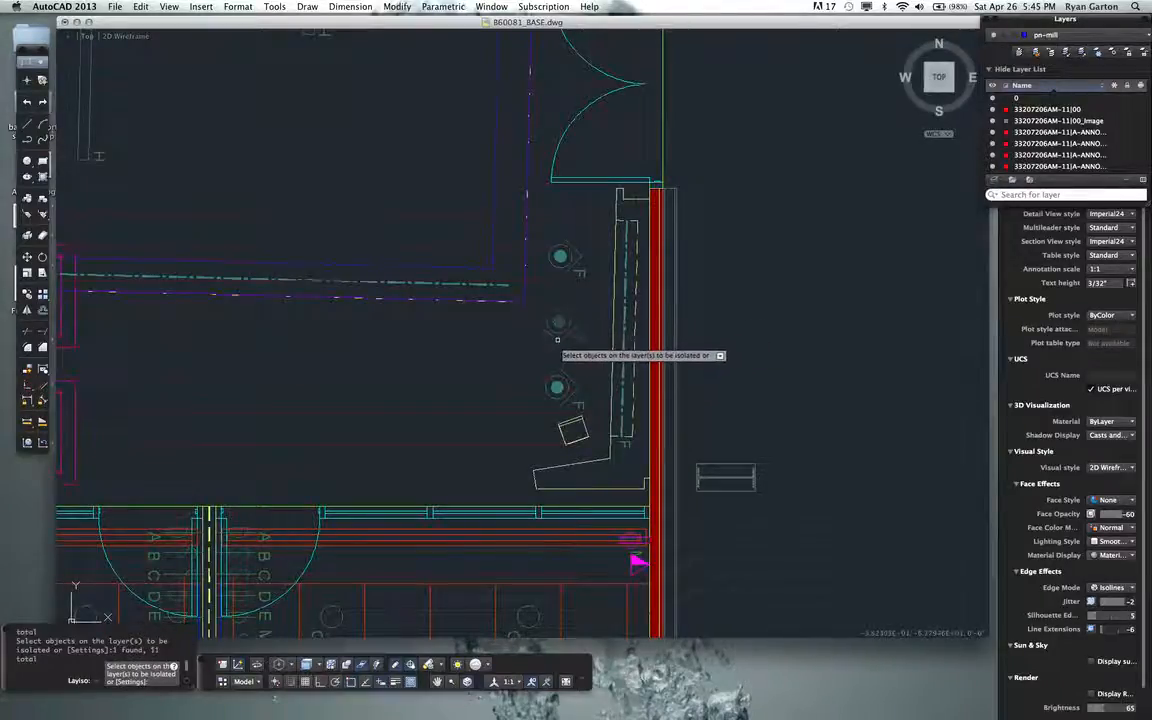
scroll(541, 337, down, 3)
scroll(466, 495, down, 3)
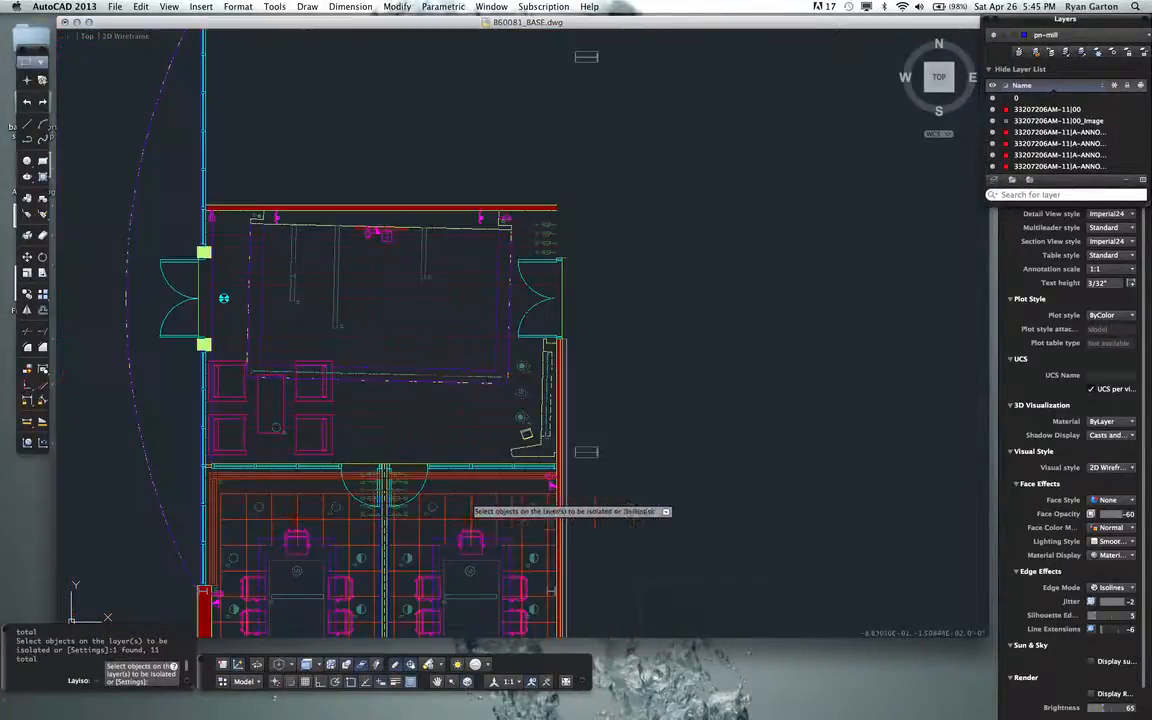
scroll(443, 505, up, 3)
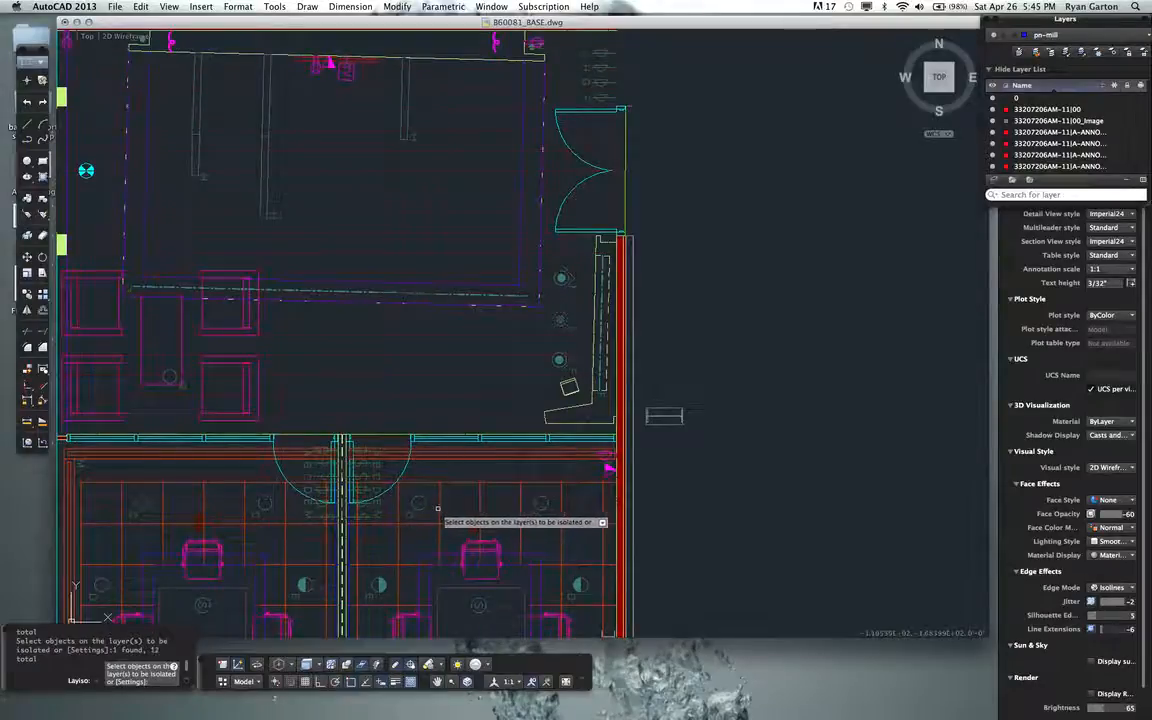
scroll(437, 509, down, 3)
scroll(318, 560, up, 3)
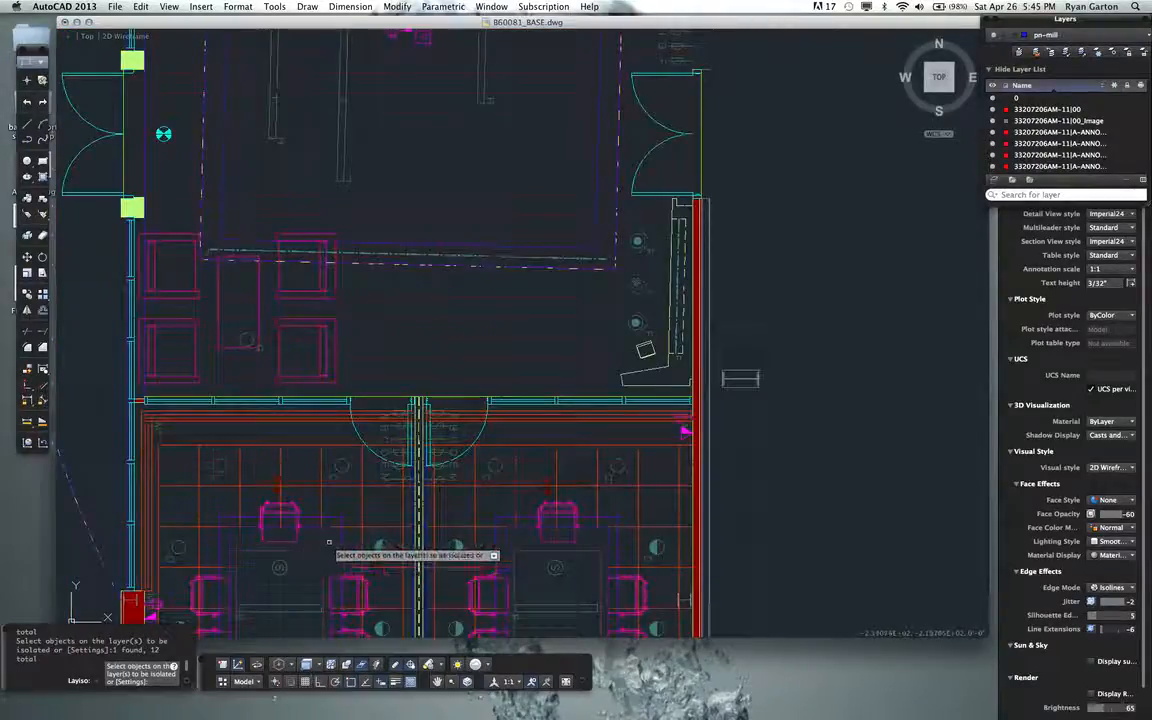
scroll(340, 530, down, 2)
key(Return)
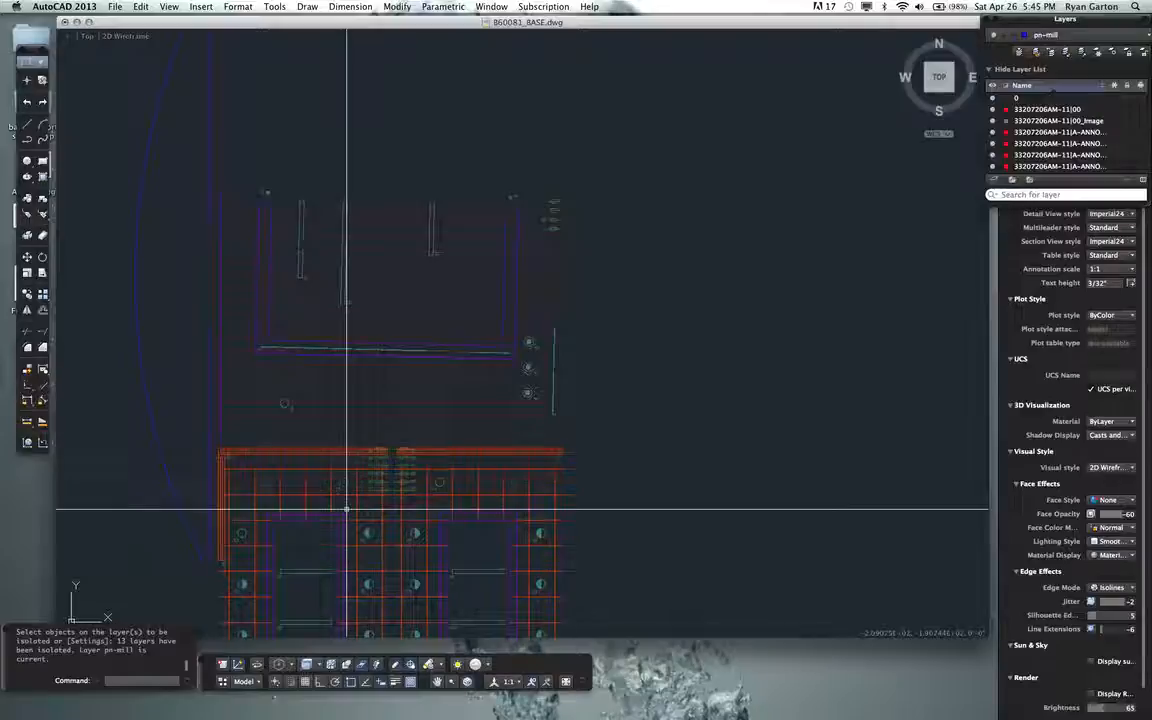
- Delete all the isolated ceiling and lighting objects and restore the hidden layers
scroll(346, 510, down, 10)
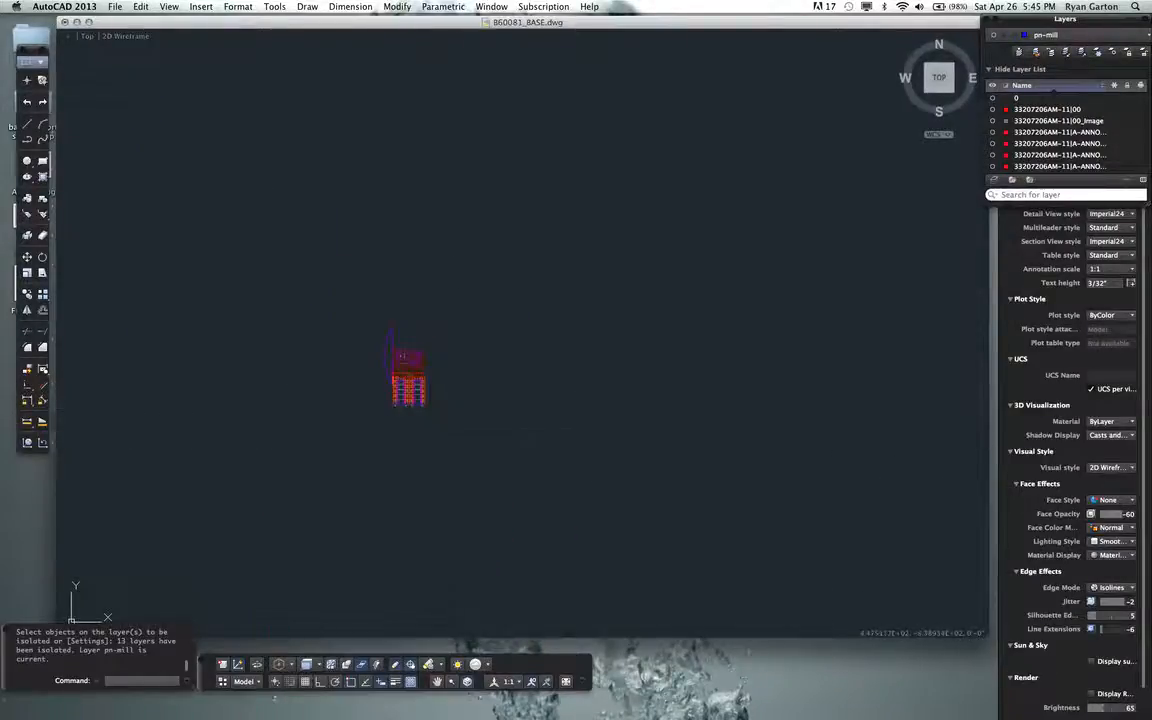
click(471, 444)
click(362, 306)
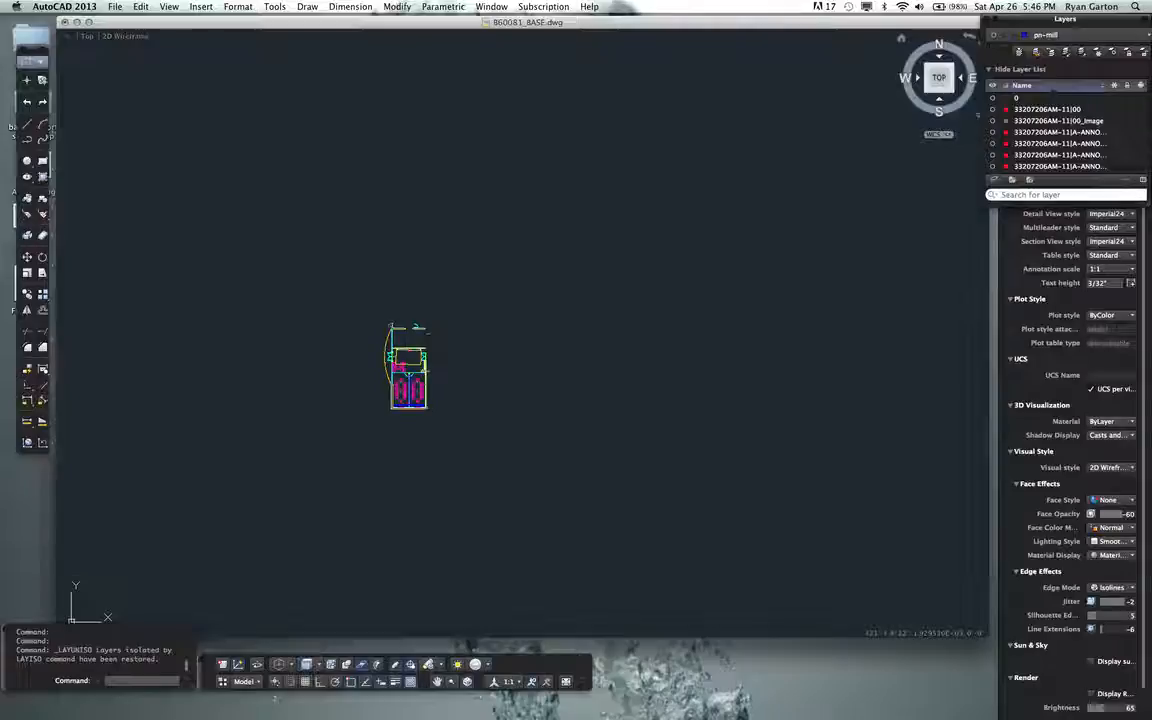
- Start another layer isolation and select the outlet and data symbols on the dividing wall between the meeting rooms
scroll(378, 371, up, 6)
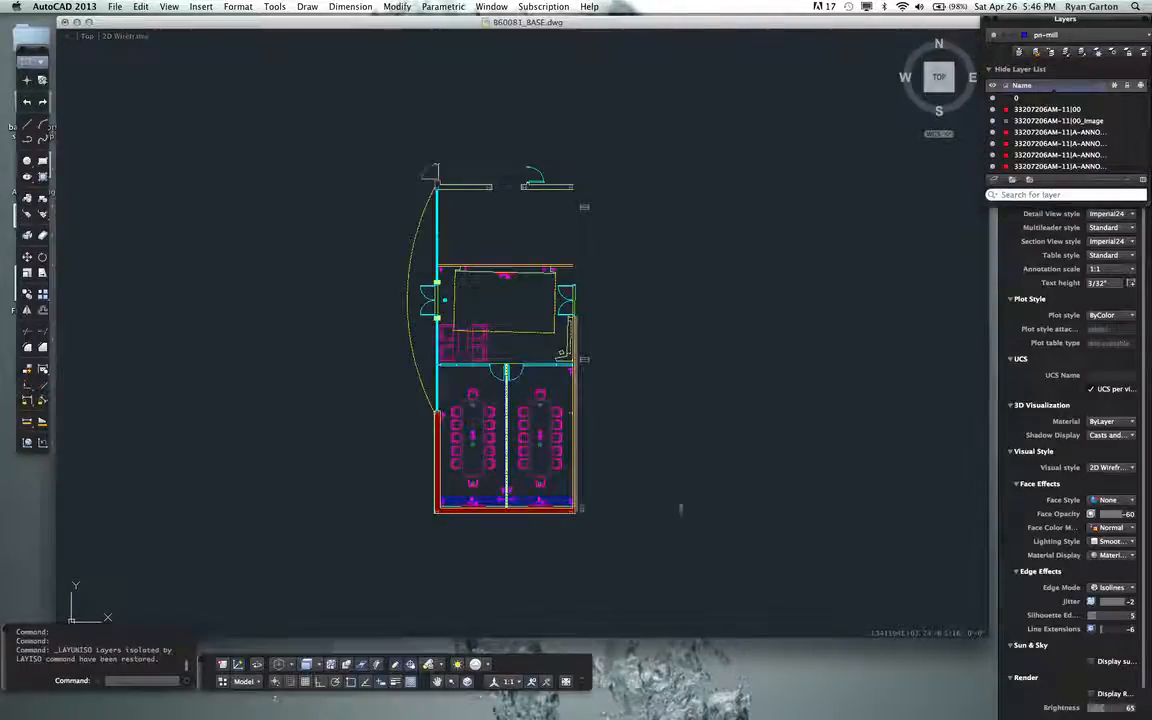
scroll(352, 419, up, 6)
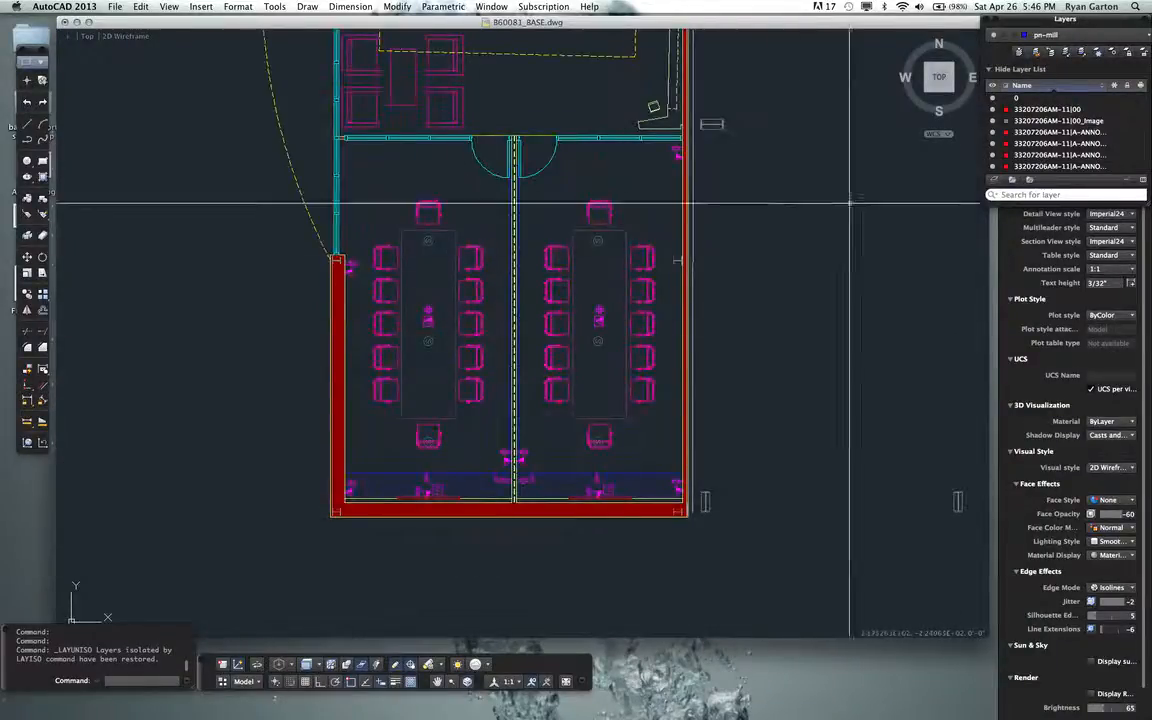
click(1064, 53)
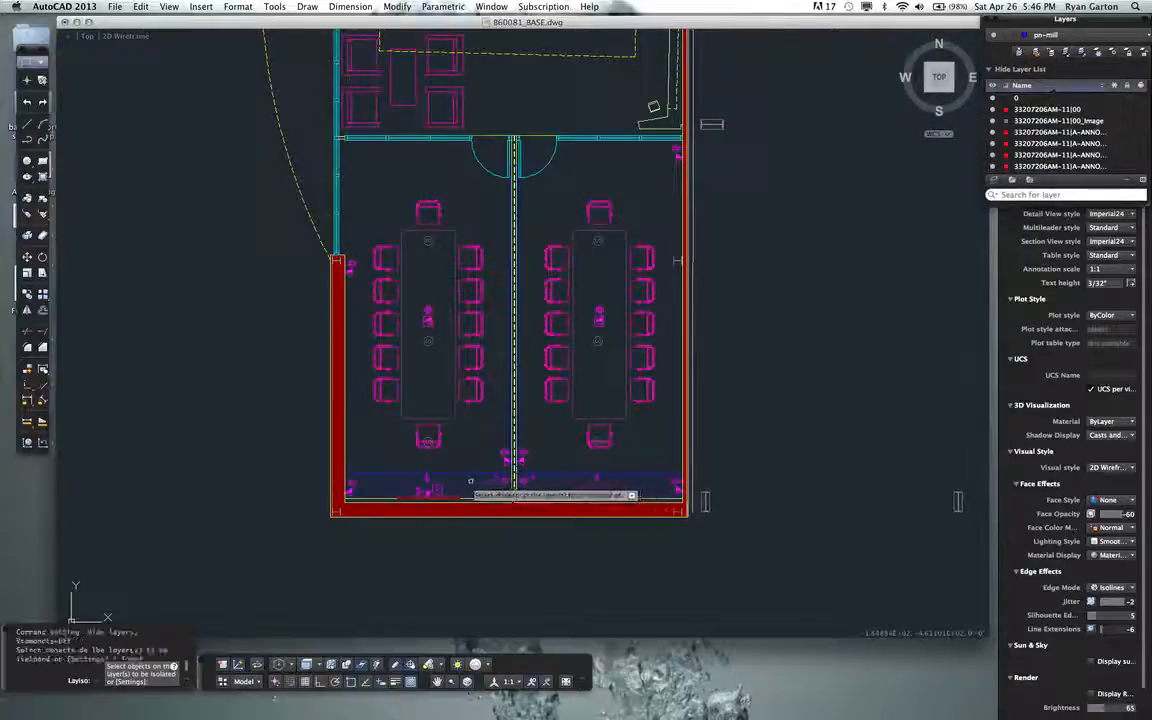
scroll(488, 470, up, 5)
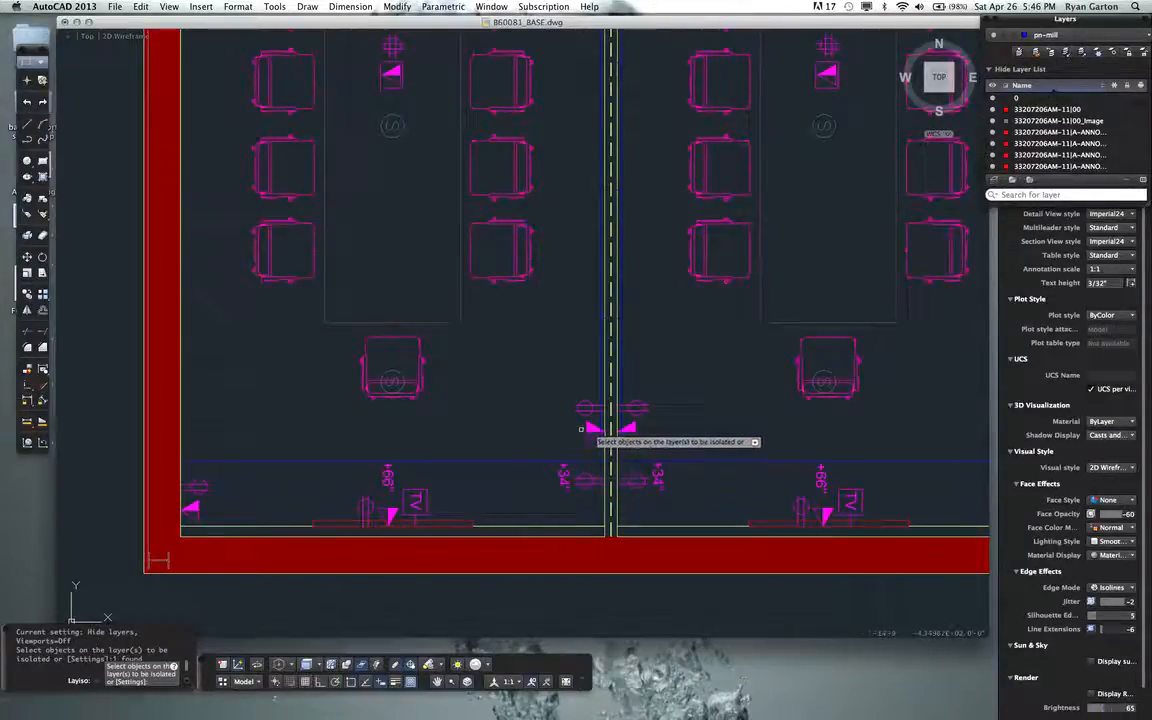
click(582, 424)
click(571, 401)
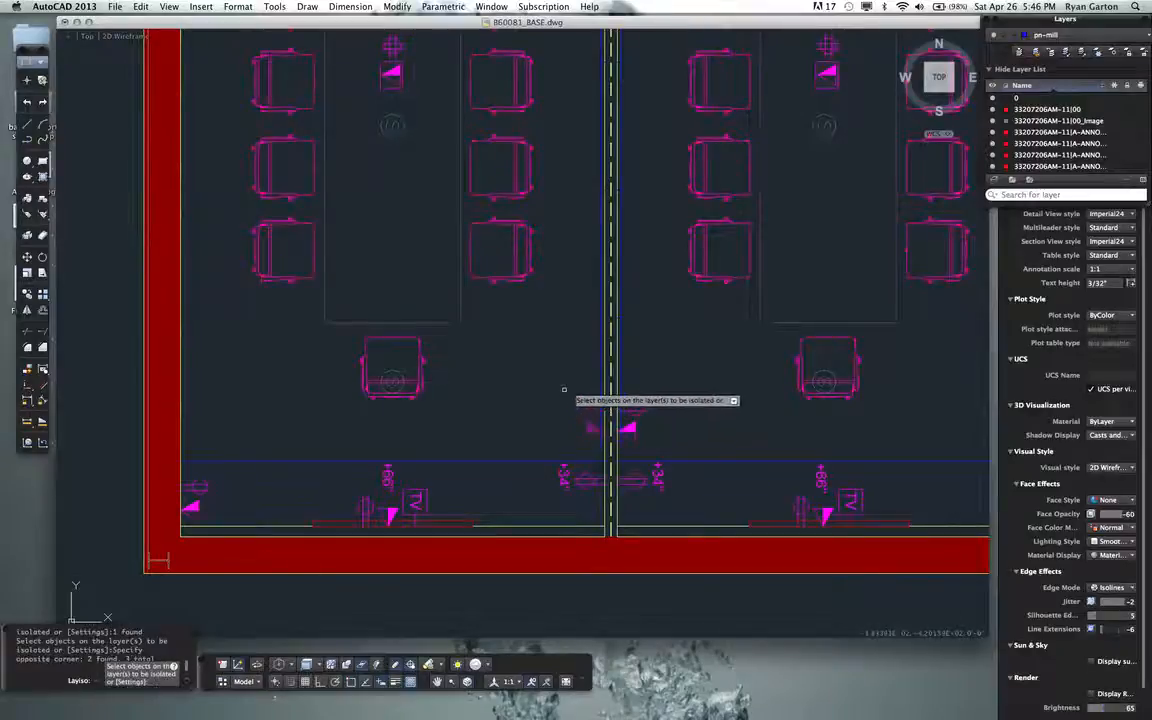
- Check the remaining power and data symbols across the rooms and isolate the layers of the selected symbols
scroll(590, 408, down, 4)
scroll(328, 450, up, 4)
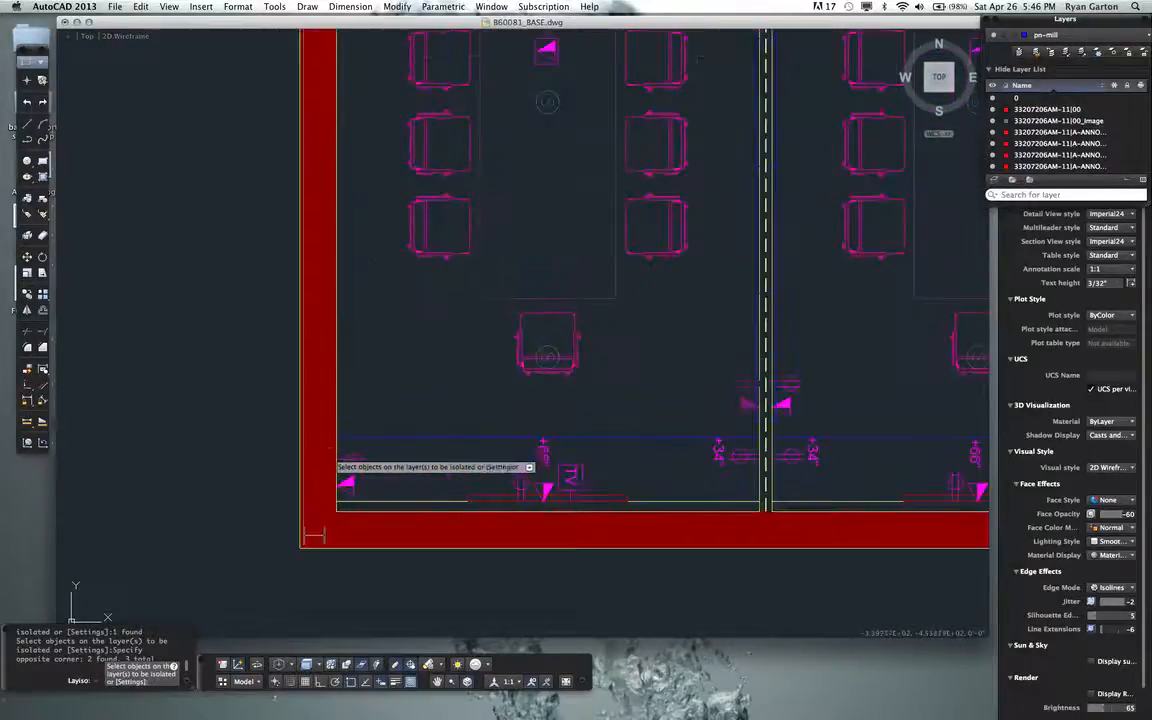
click(328, 450)
click(321, 424)
scroll(350, 424, down, 3)
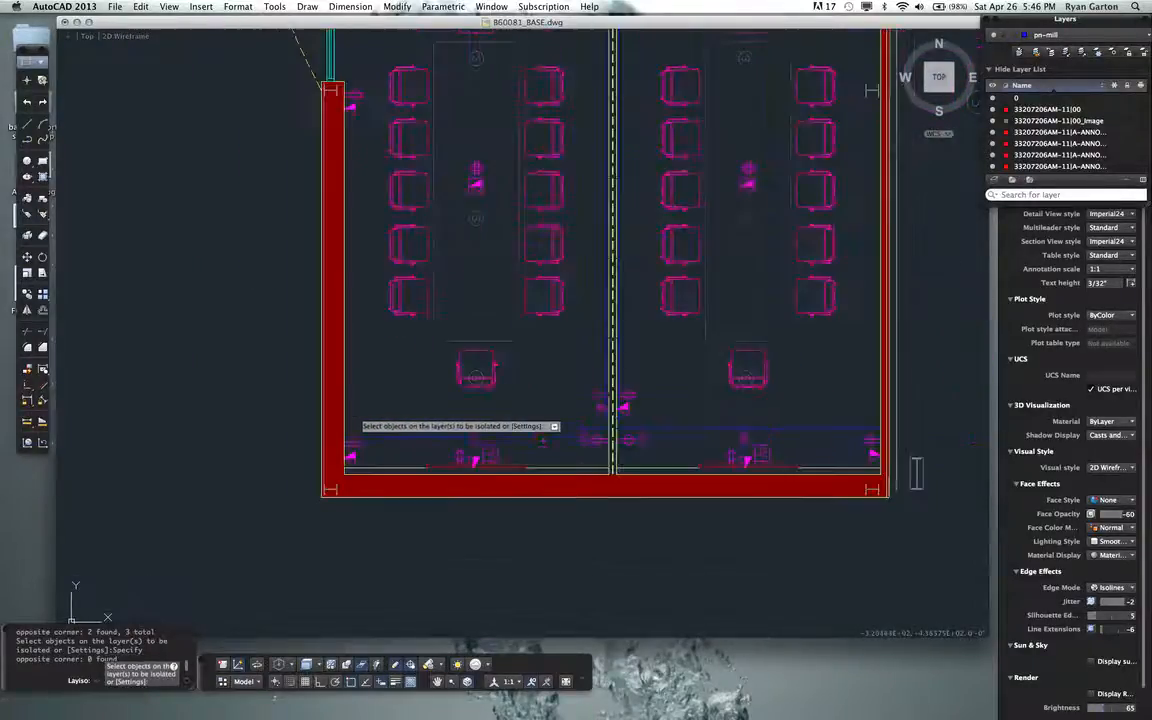
scroll(386, 440, down, 2)
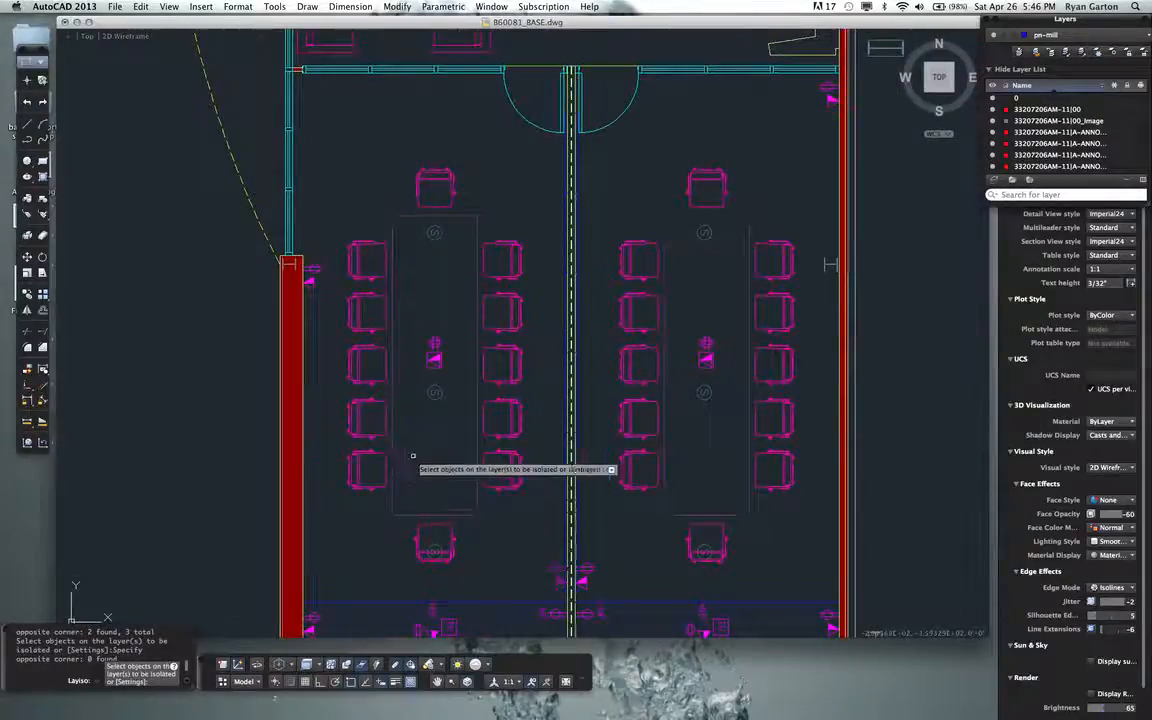
scroll(518, 298, down, 2)
scroll(518, 298, up, 5)
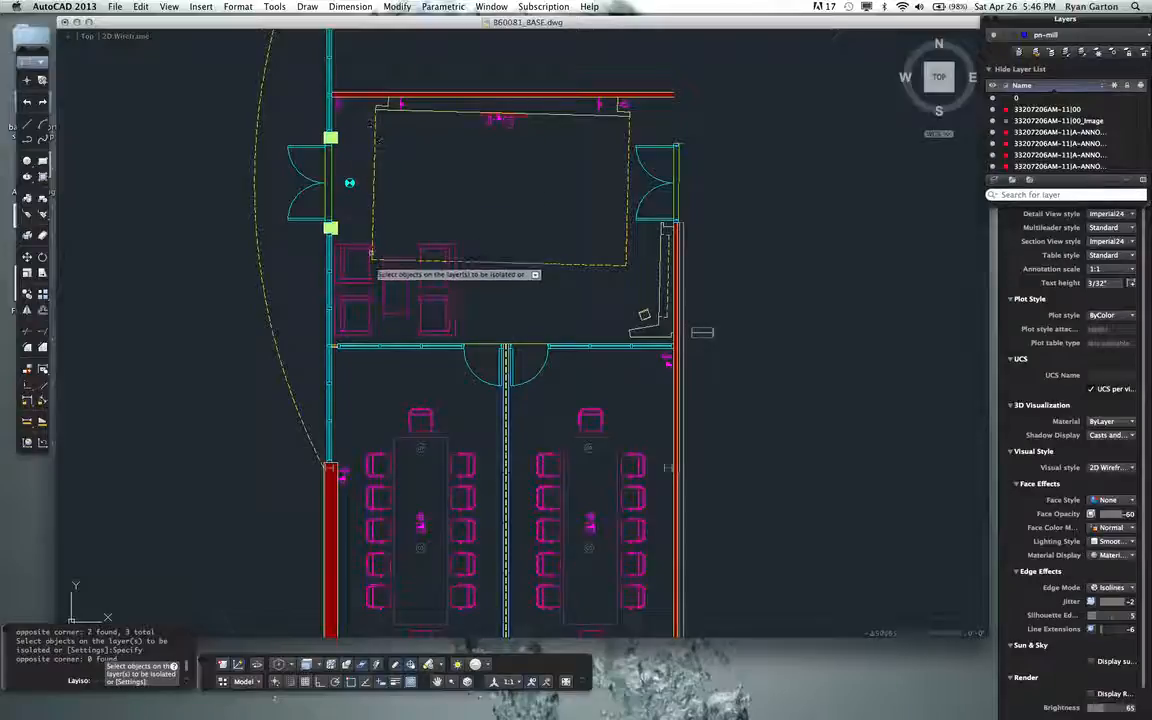
scroll(533, 285, down, 2)
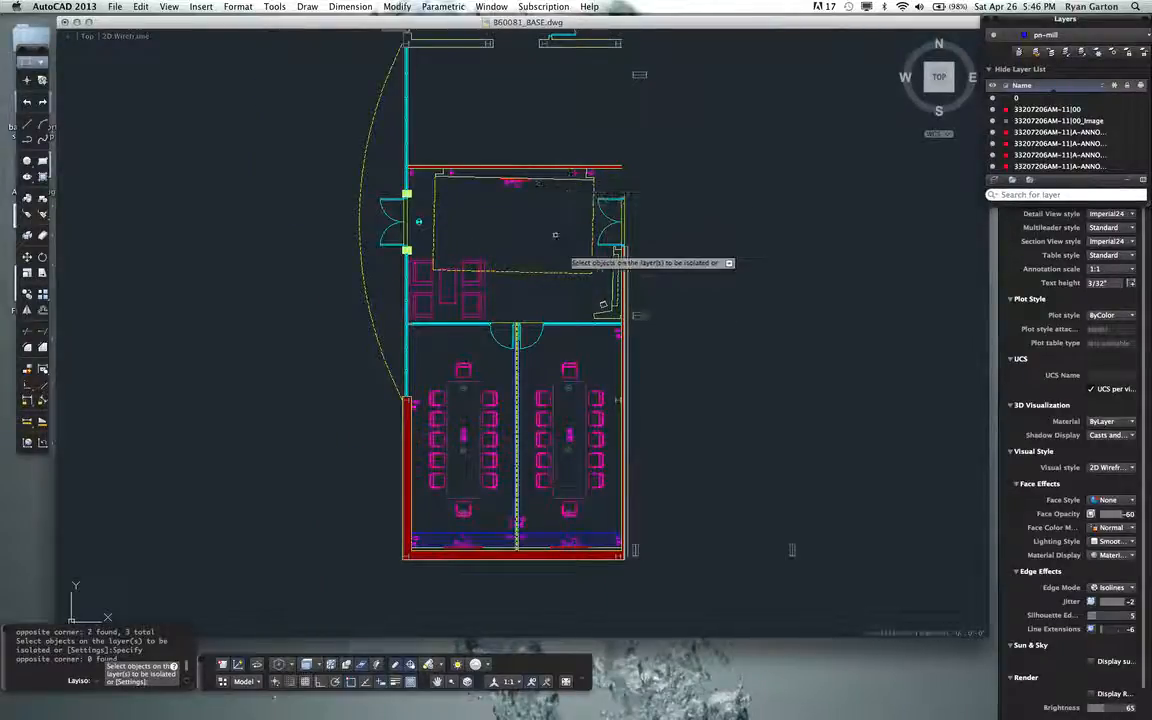
click(560, 269)
key(Return)
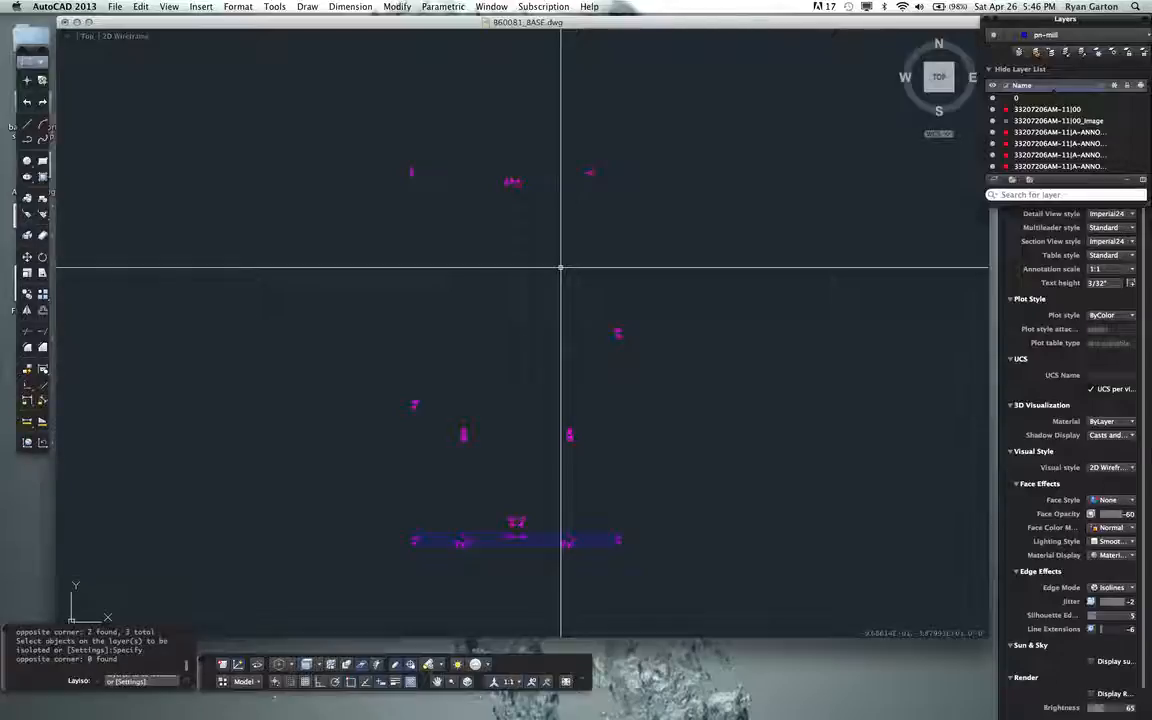
- Delete all the isolated power and data symbols and restore the hidden layers
click(355, 130)
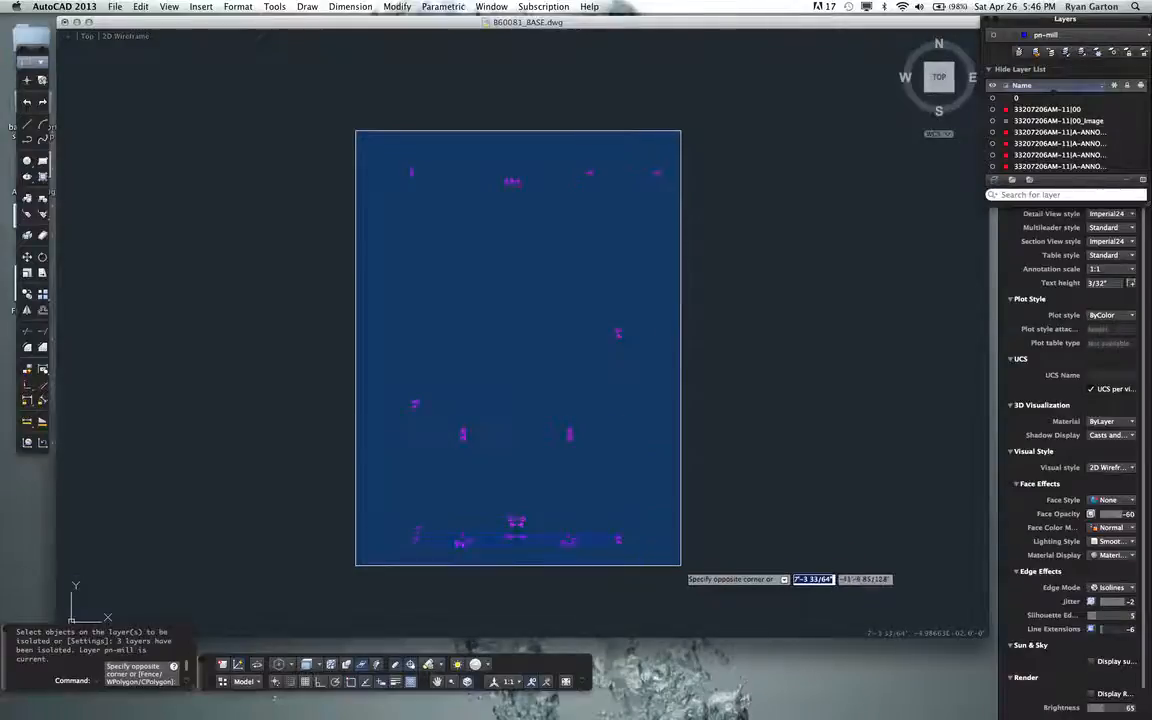
click(682, 585)
key(Delete)
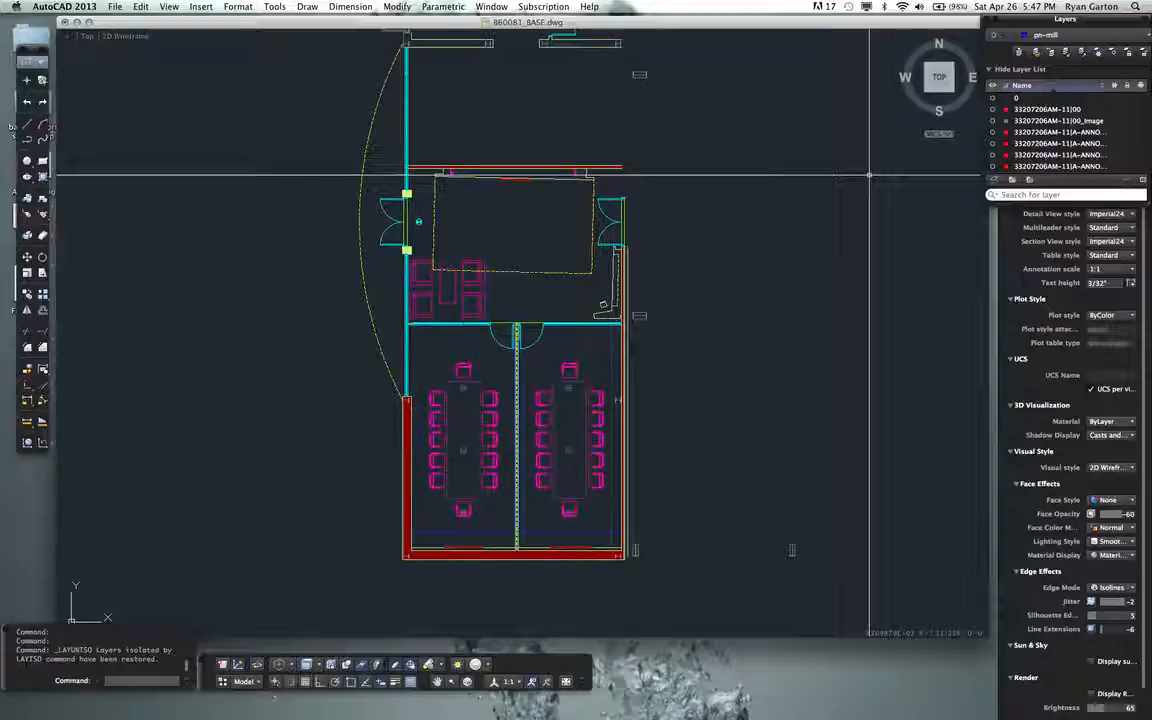
- Match the properties of the header line at the meeting-room doorway onto every object in the floor plan
text(ma)
key(Return)
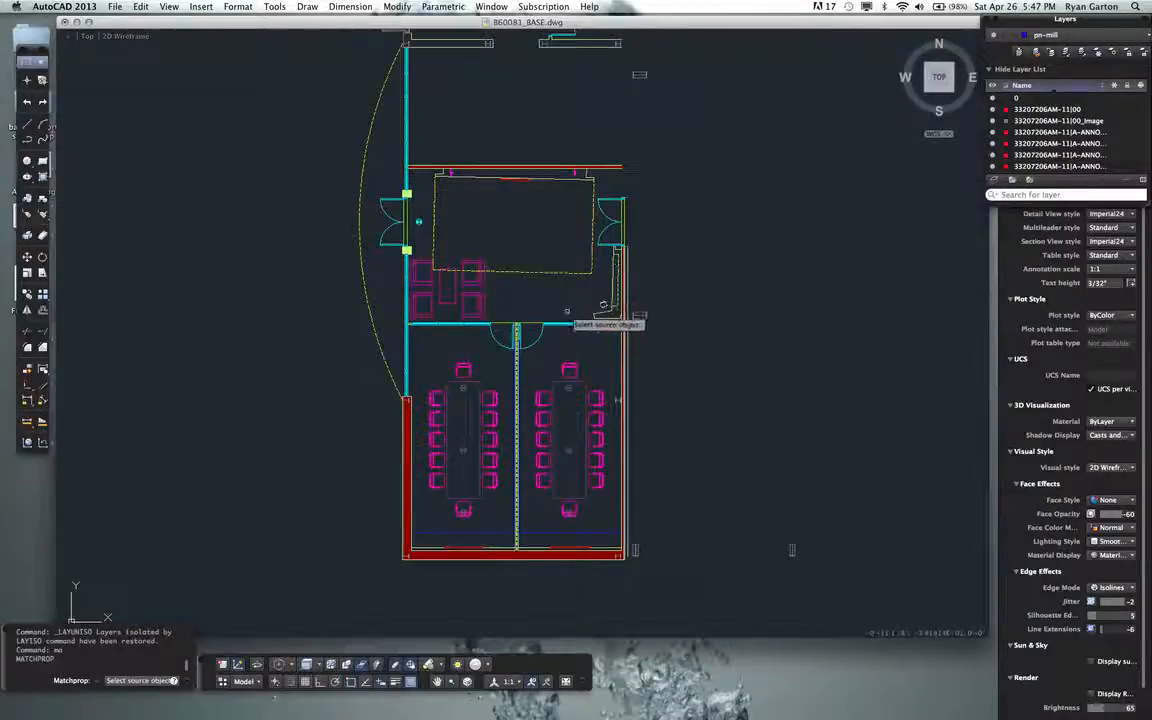
click(494, 318)
scroll(574, 305, down, 4)
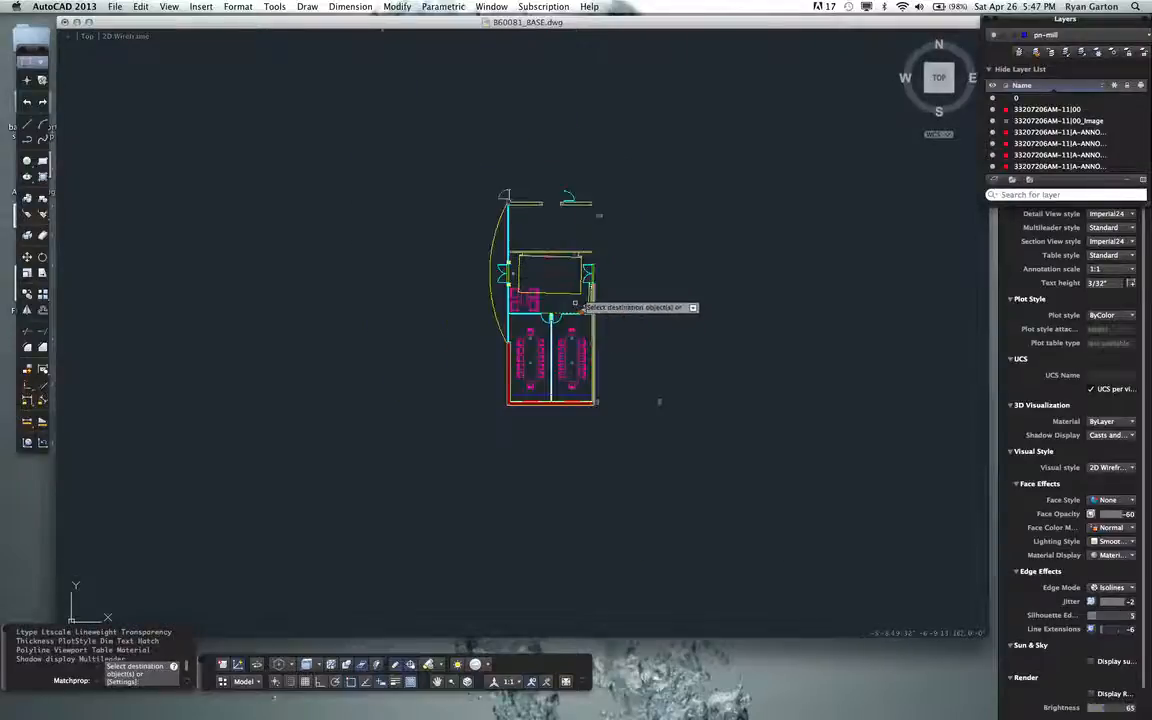
click(679, 451)
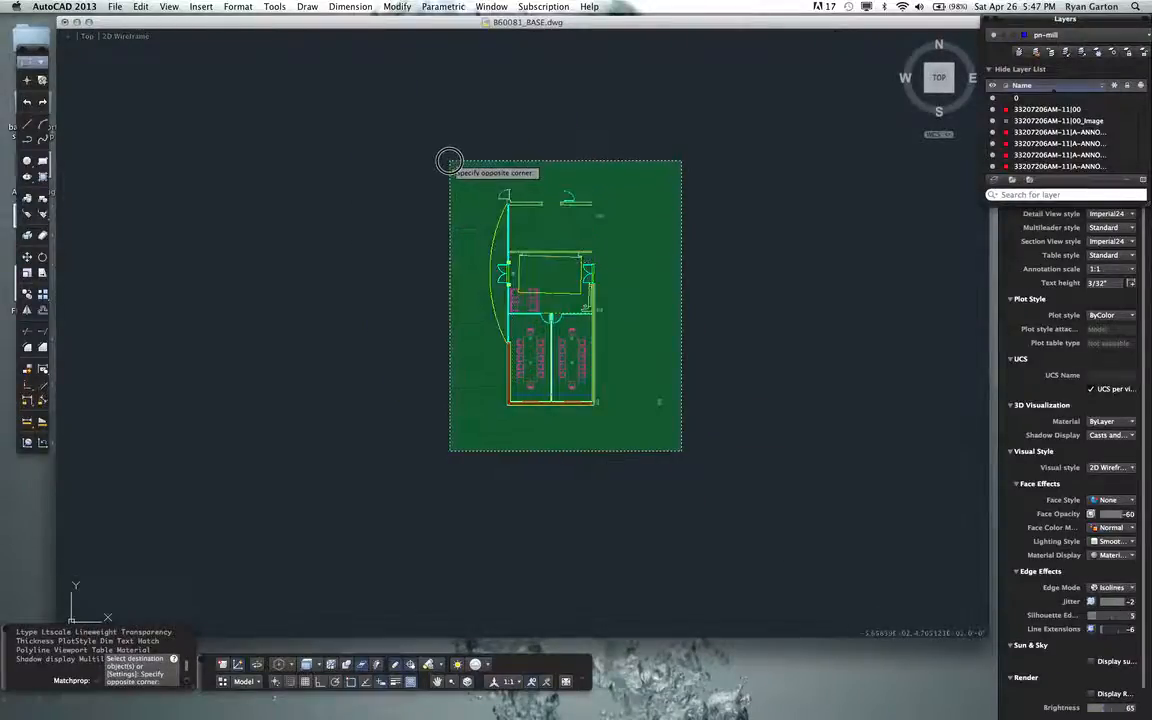
click(447, 160)
scroll(556, 306, up, 5)
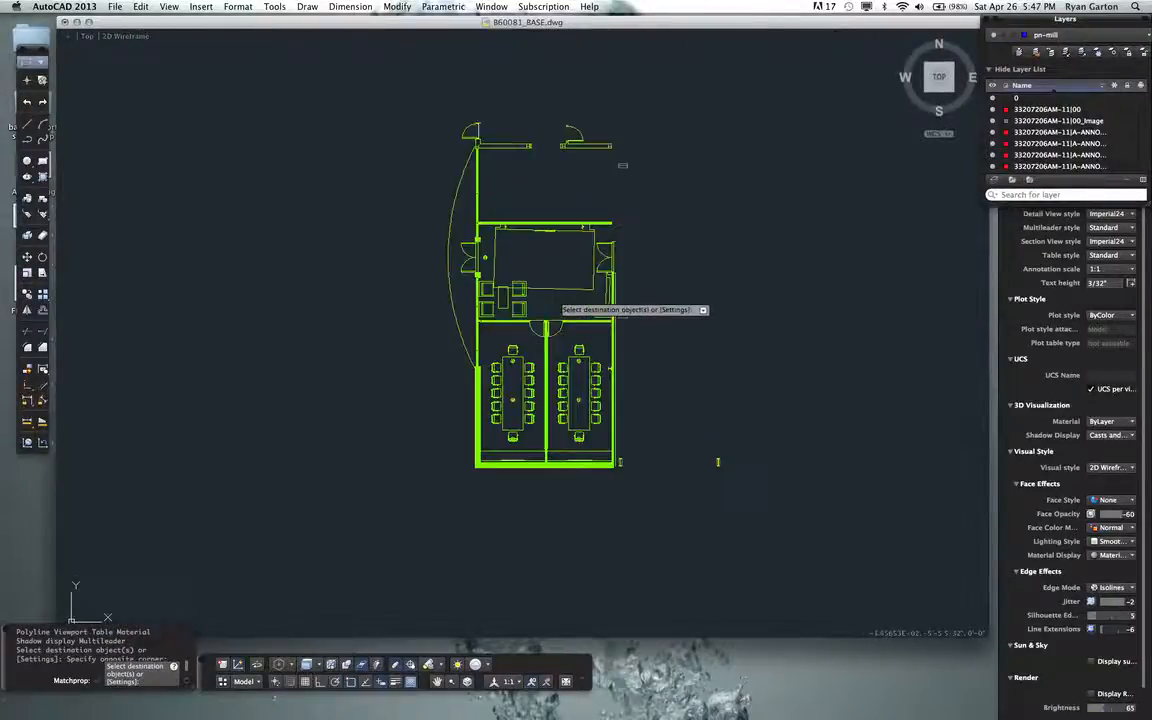
key(Escape)
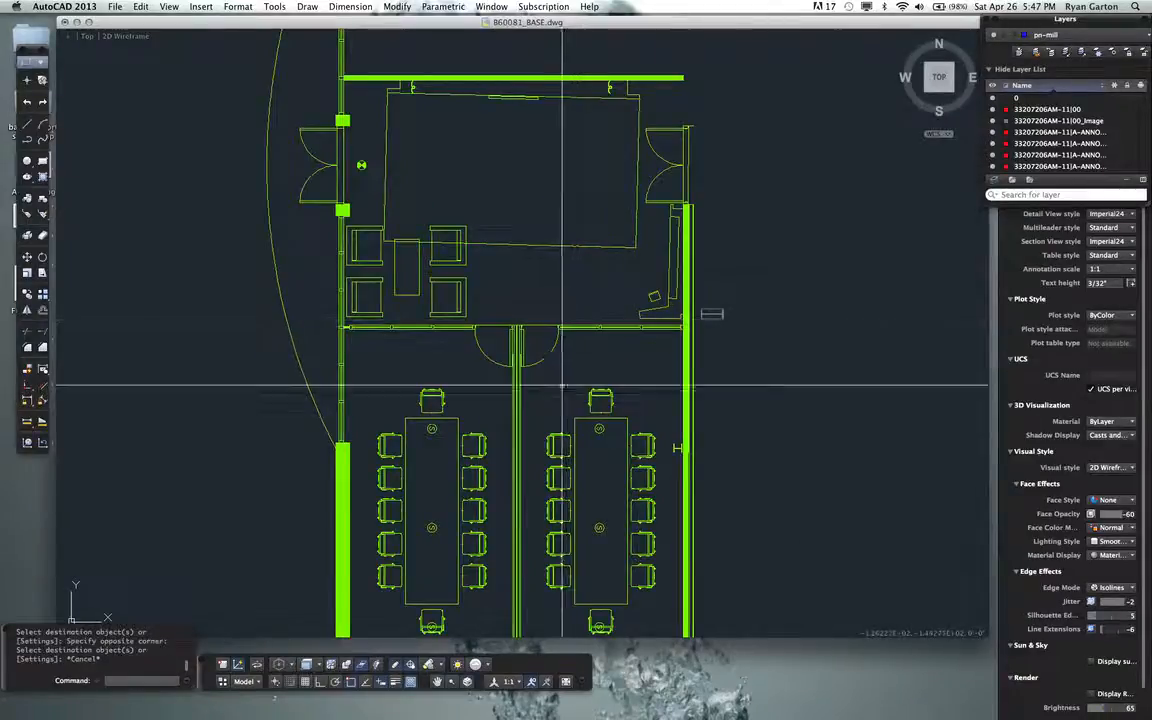
- Delete the round symbols inside both conference tables
click(577, 437)
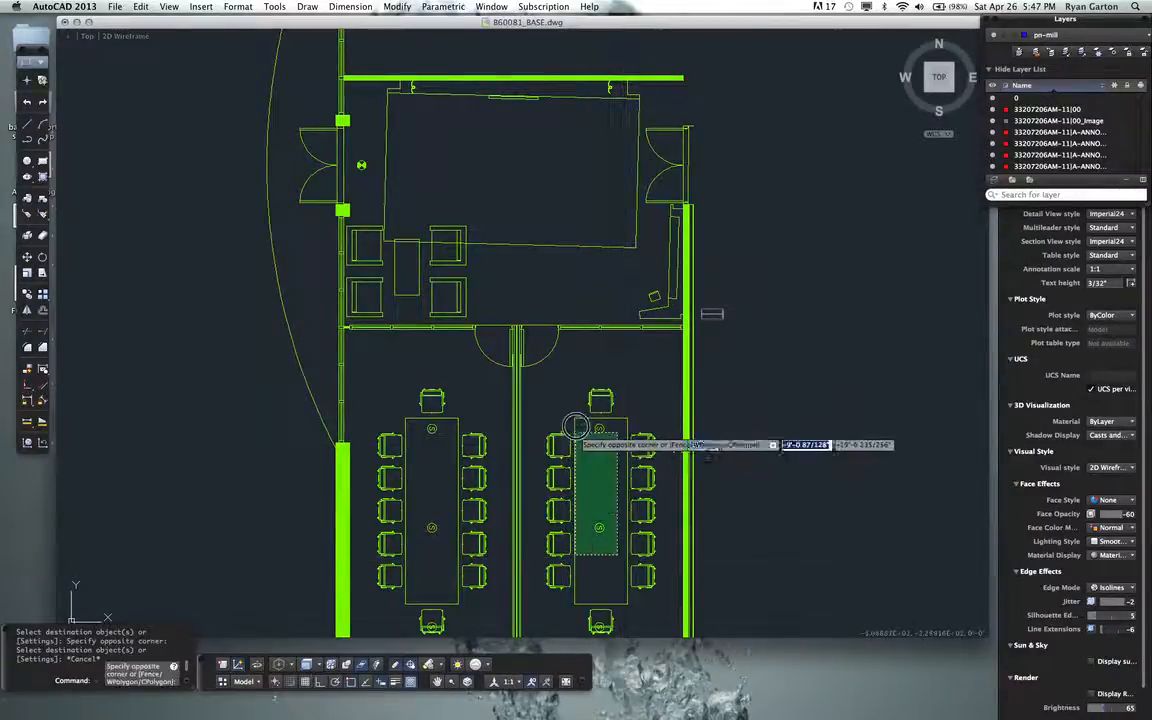
click(582, 428)
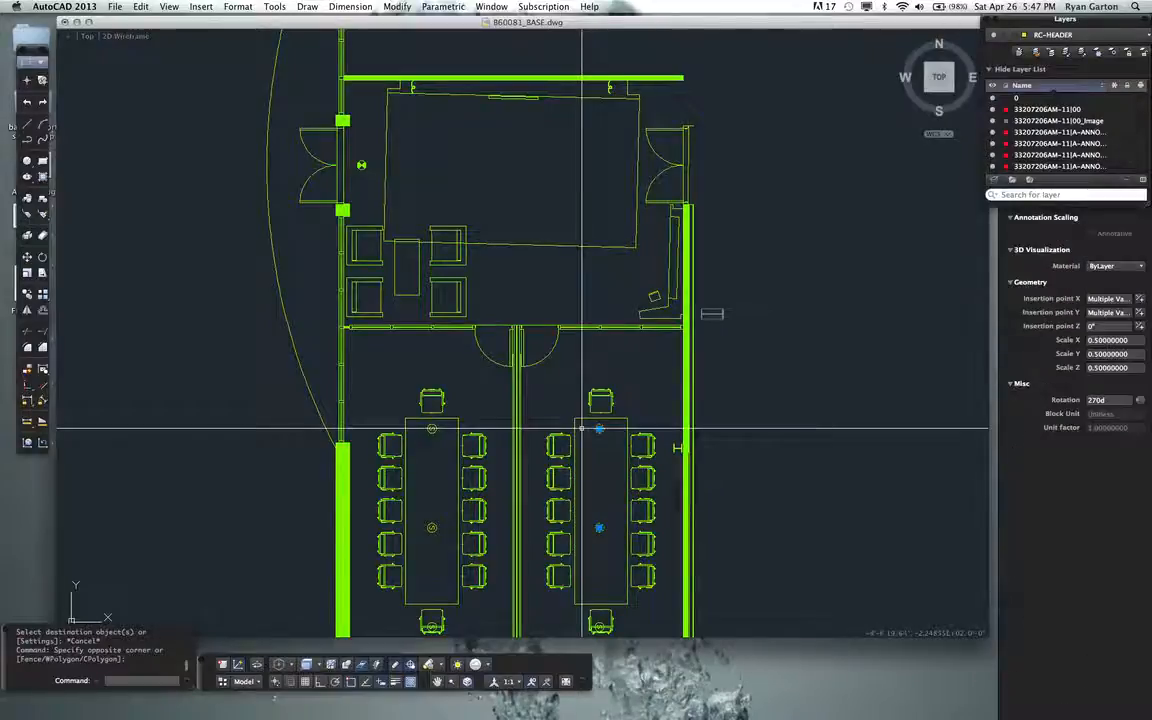
key(Delete)
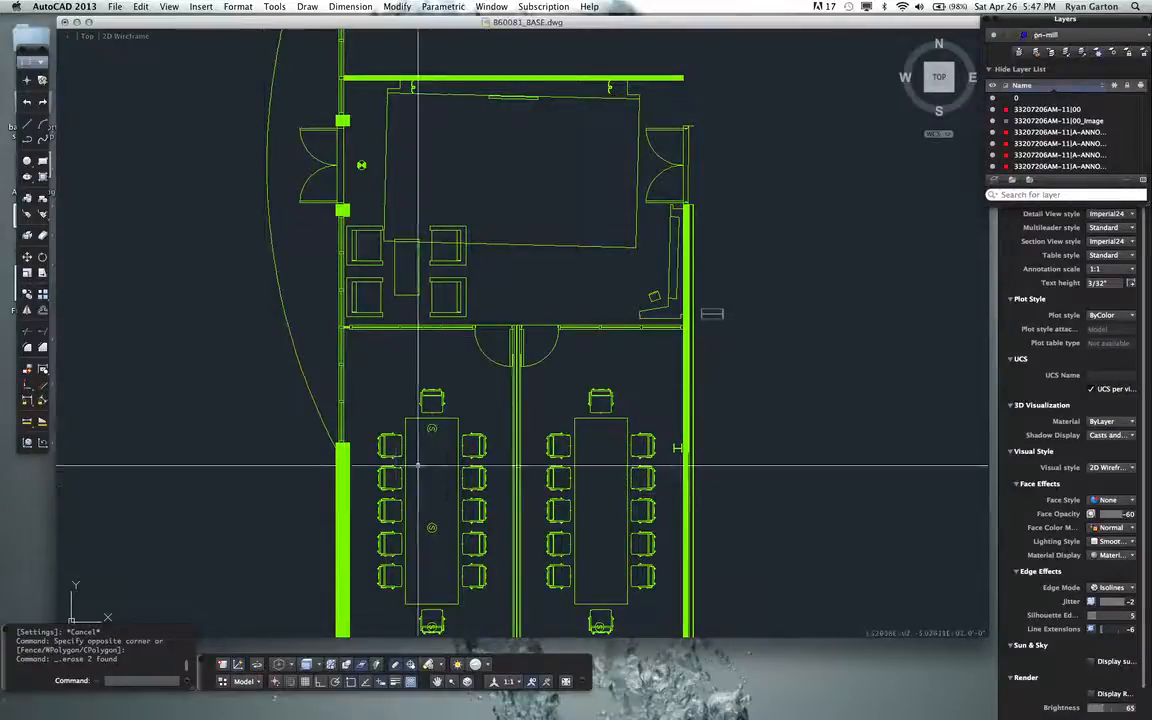
click(446, 556)
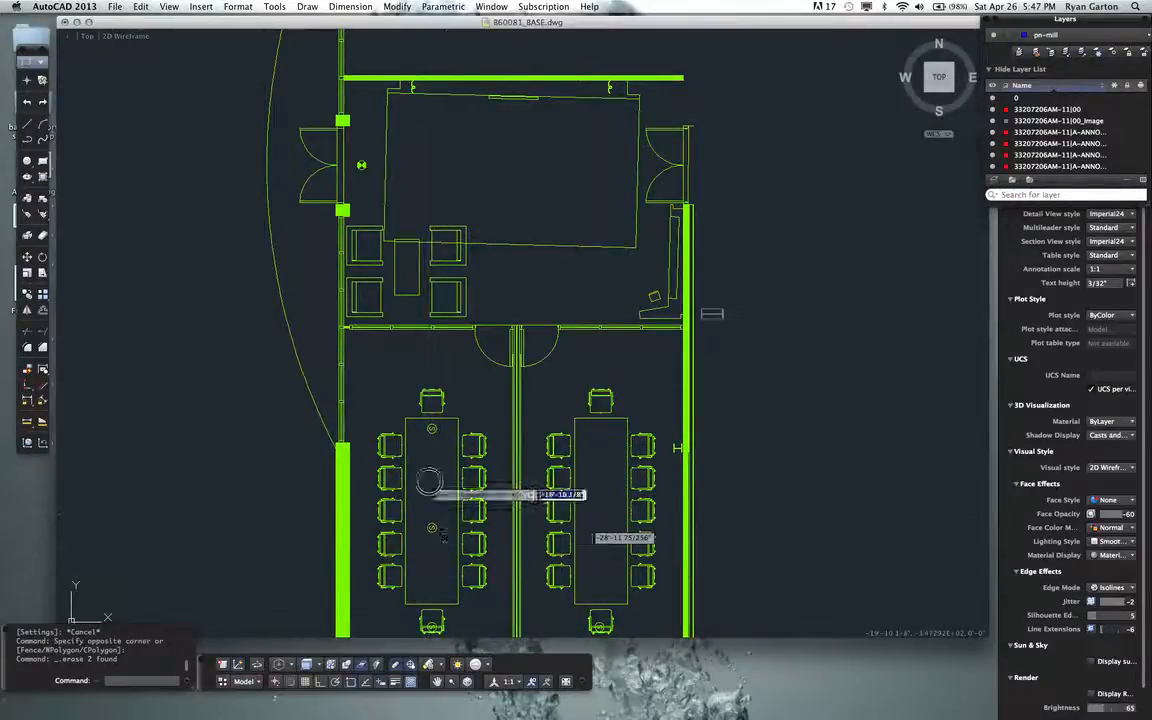
click(418, 422)
key(Delete)
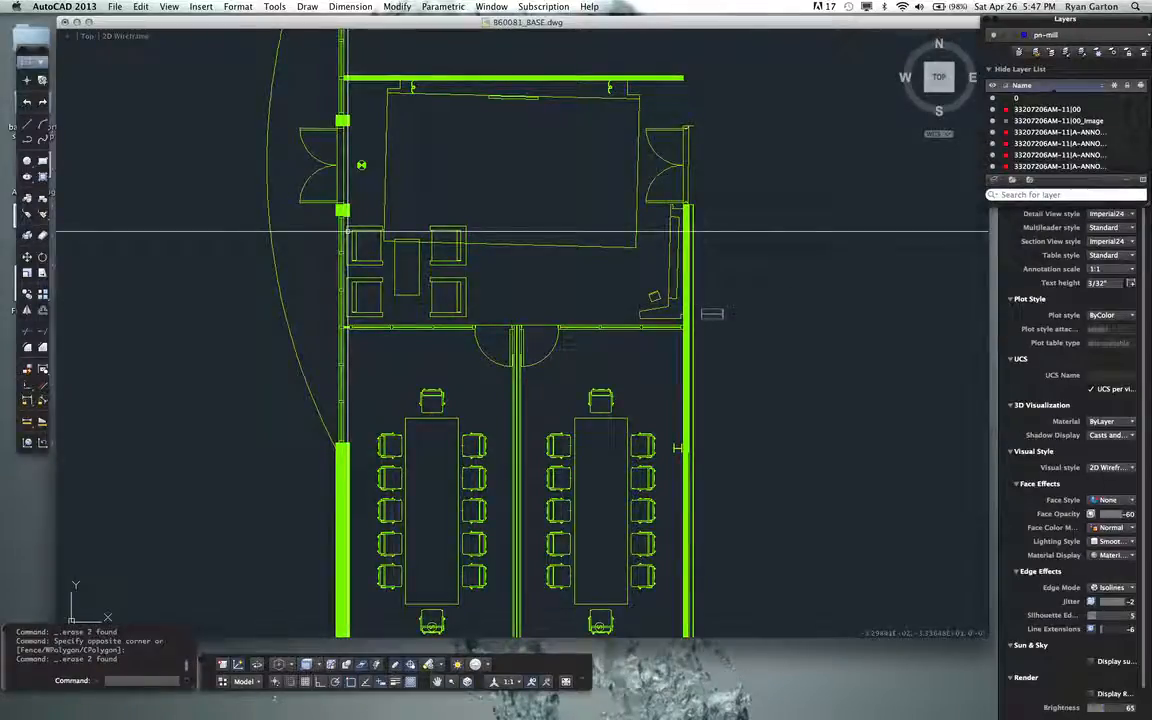
- Delete the round symbol beside the lobby's left-hand double doors
click(362, 165)
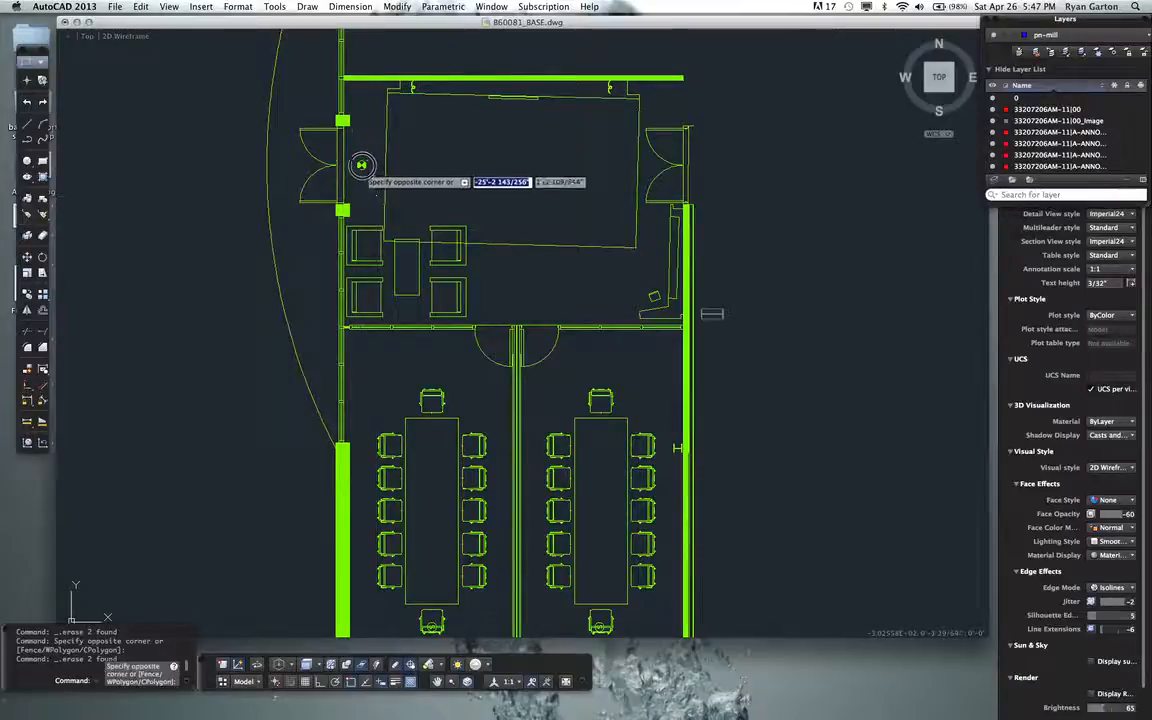
click(366, 156)
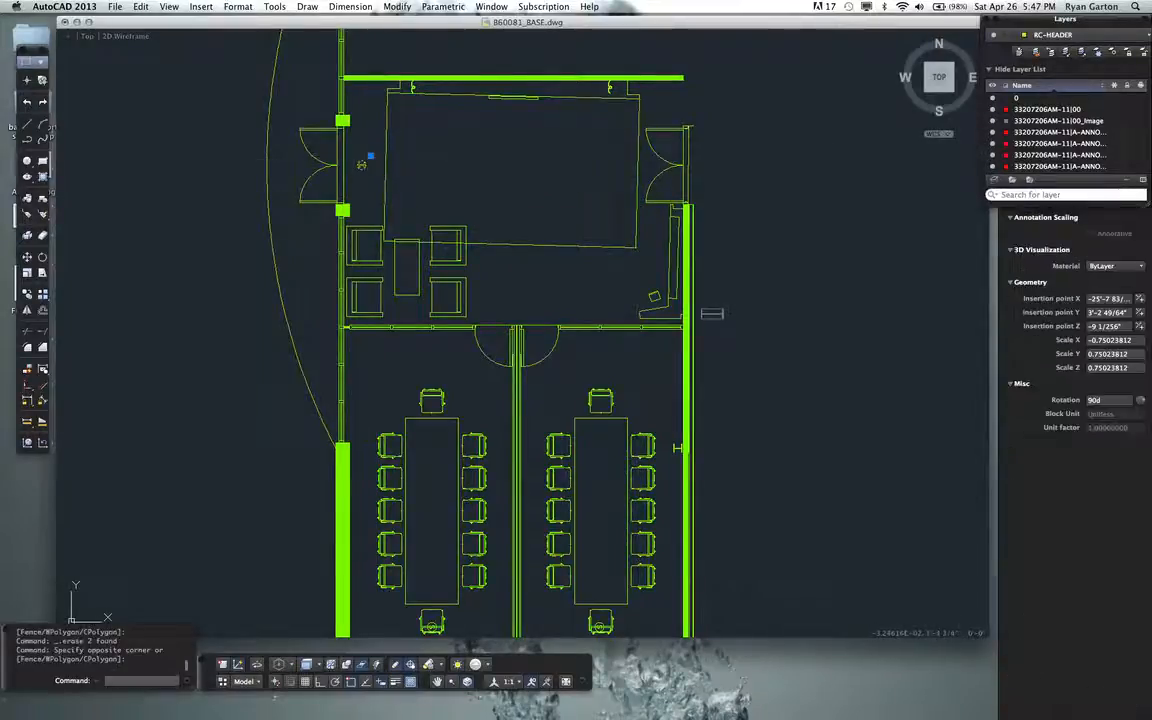
key(Delete)
- Purge all types of unused objects from the drawing for every name, without verifying each one
scroll(356, 194, down, 2)
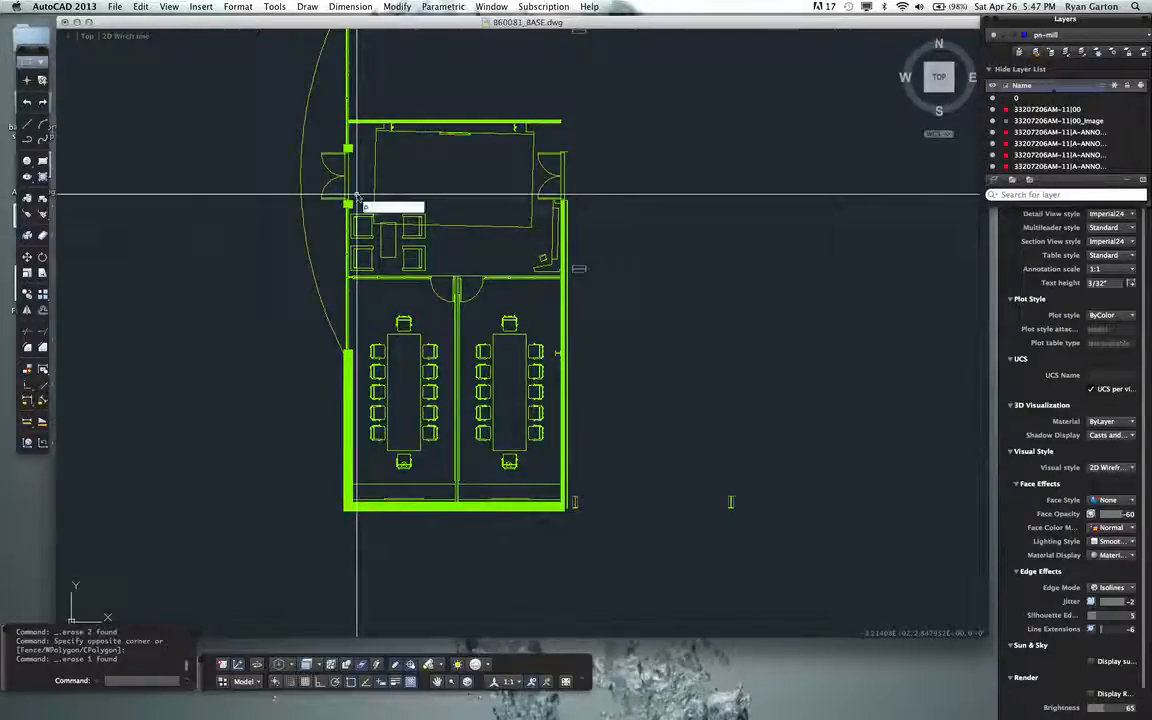
key(Return)
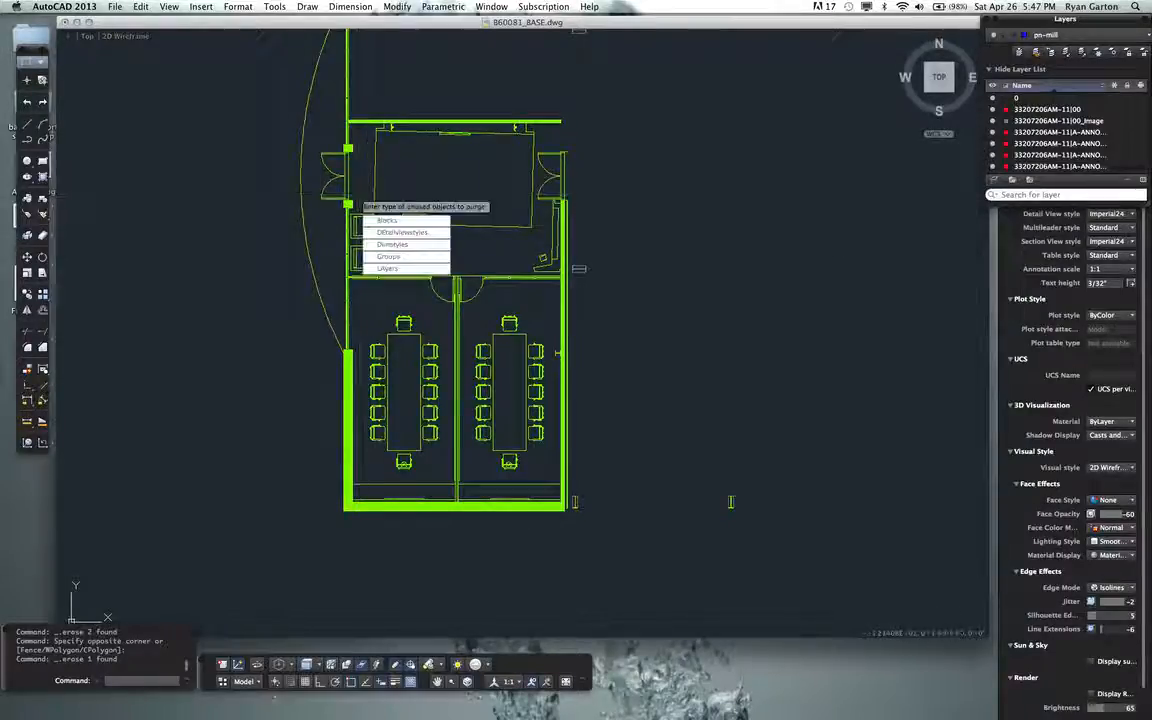
key(Down)
key(Down)
key(Down)
key(Down)
key(Down)
key(Down)
key(Down)
key(Down)
key(Down)
key(Down)
key(Down)
key(Down)
key(Down)
key(Down)
key(Down)
key(Down)
key(Down)
key(Down)
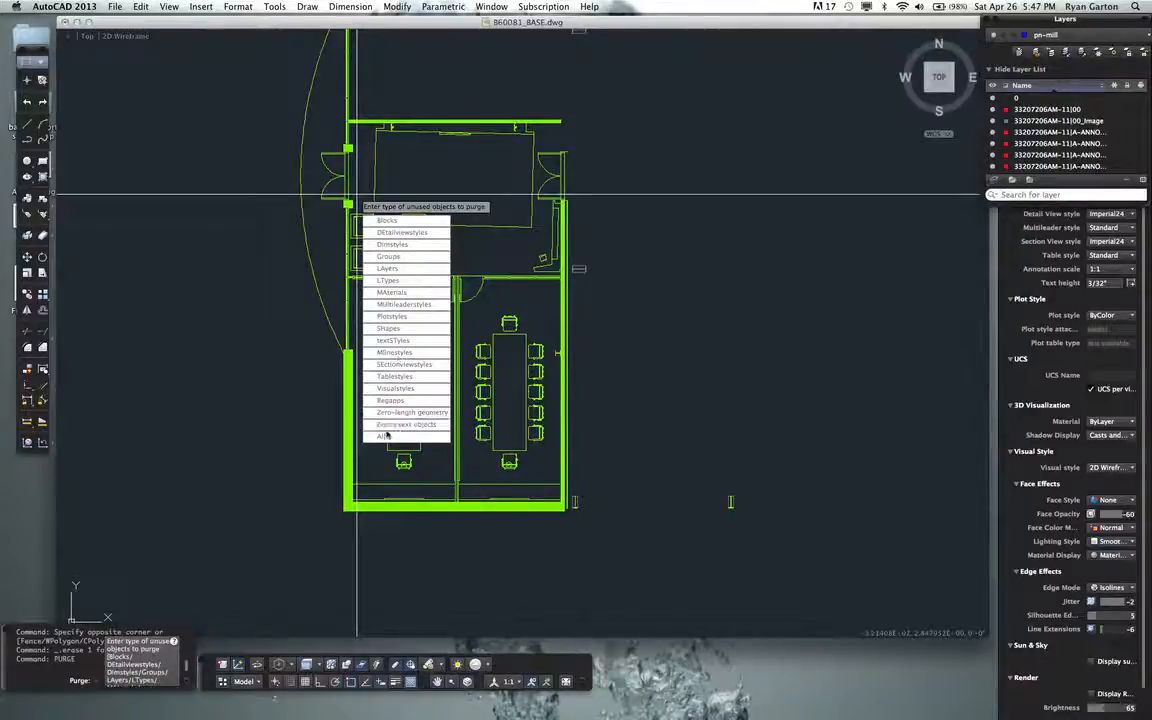
key(Return)
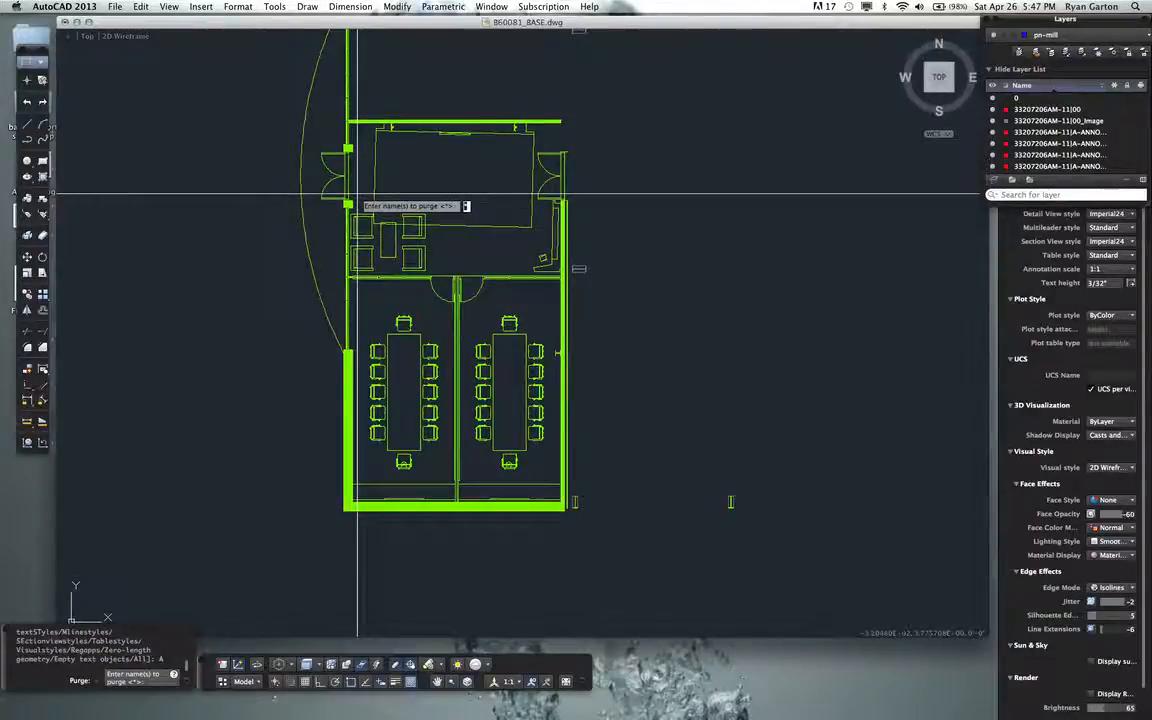
key(Return)
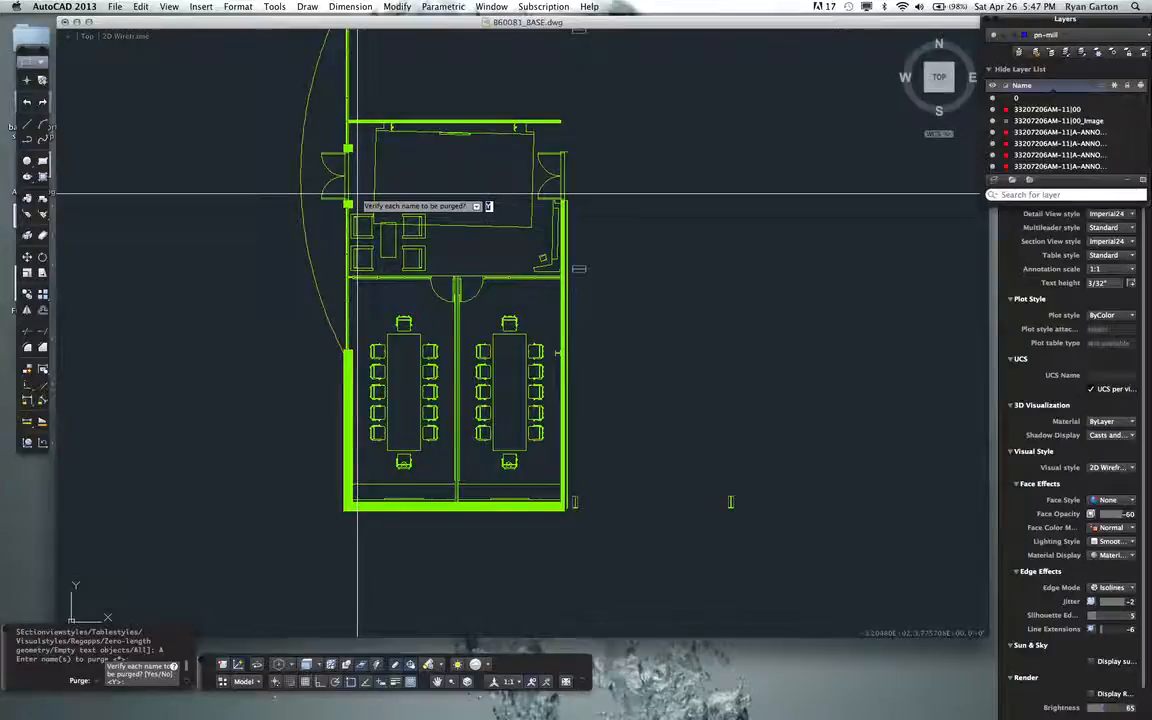
text(n)
key(Return)
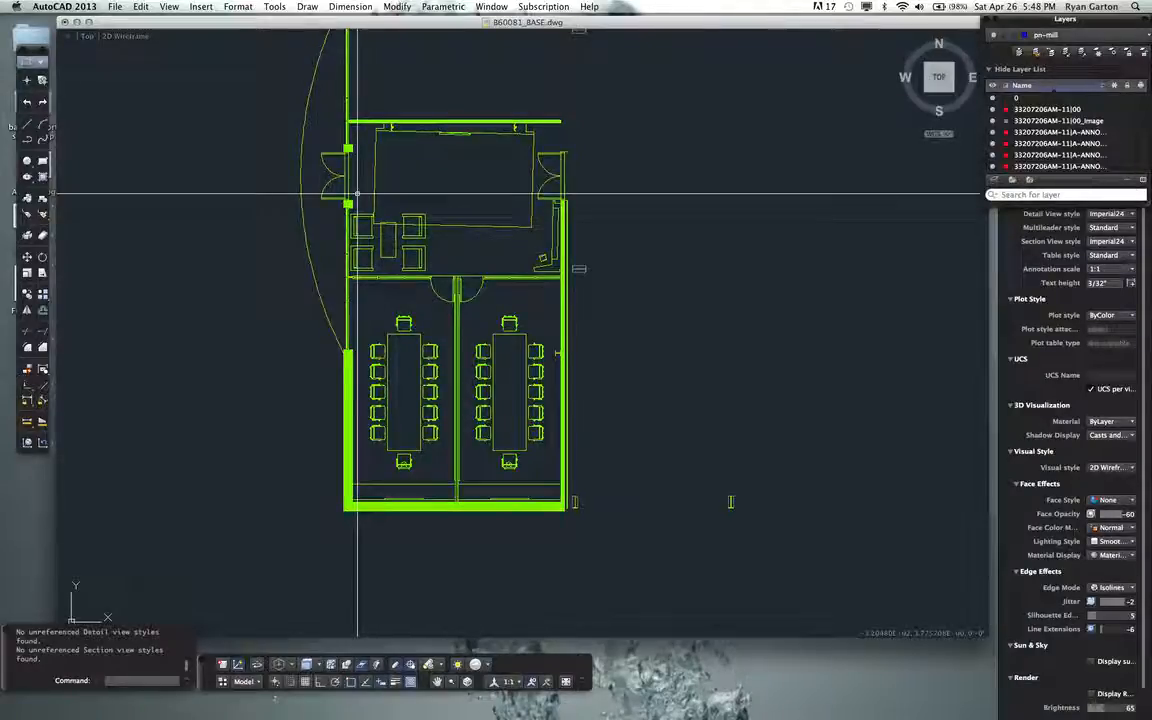
scroll(386, 312, left, 5)
scroll(386, 312, up, 3)
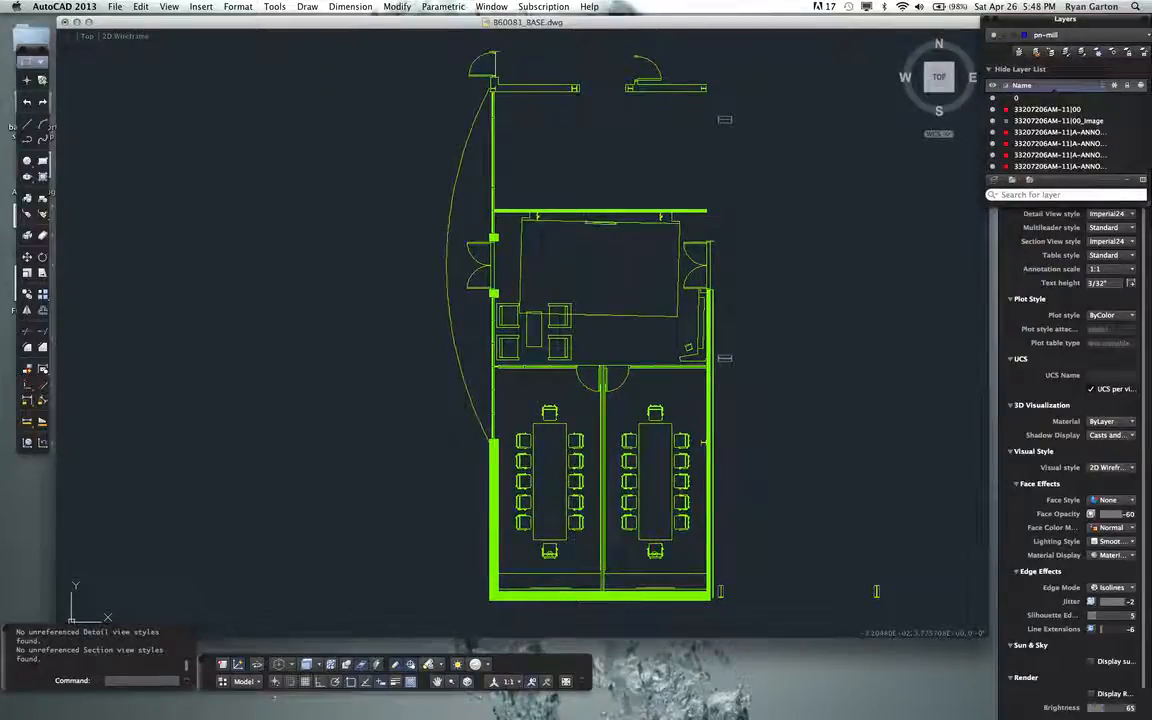
right_click(330, 332)
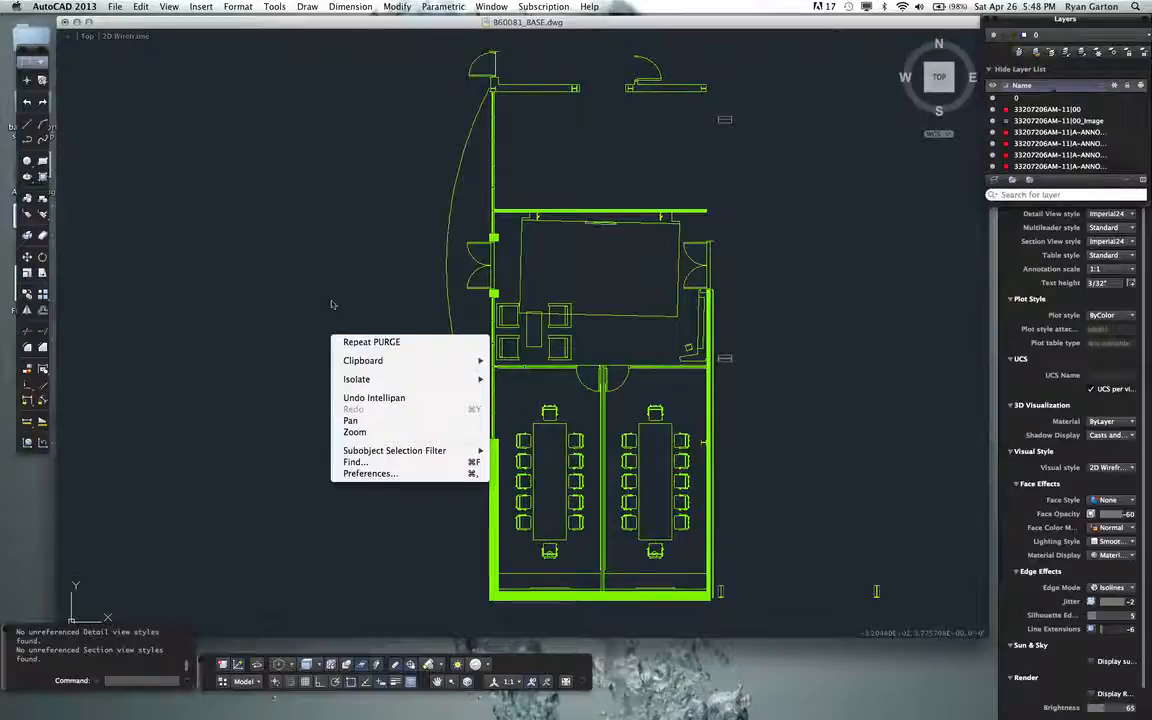
click(320, 292)
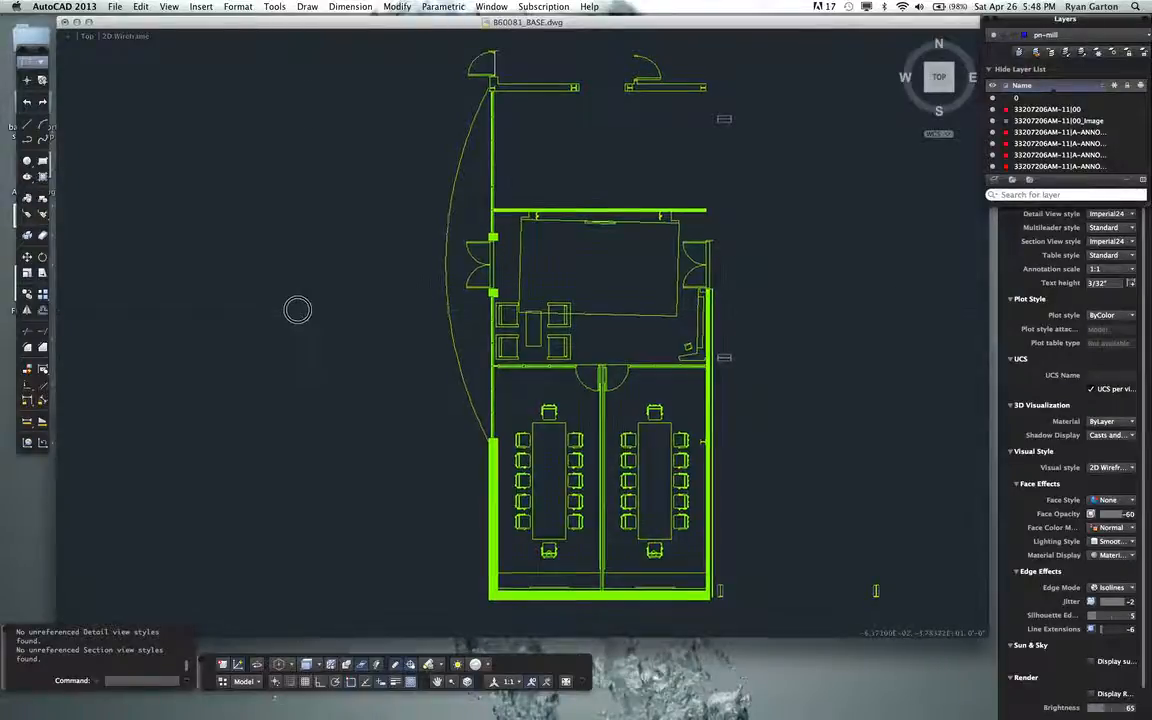
scroll(298, 310, right, 4)
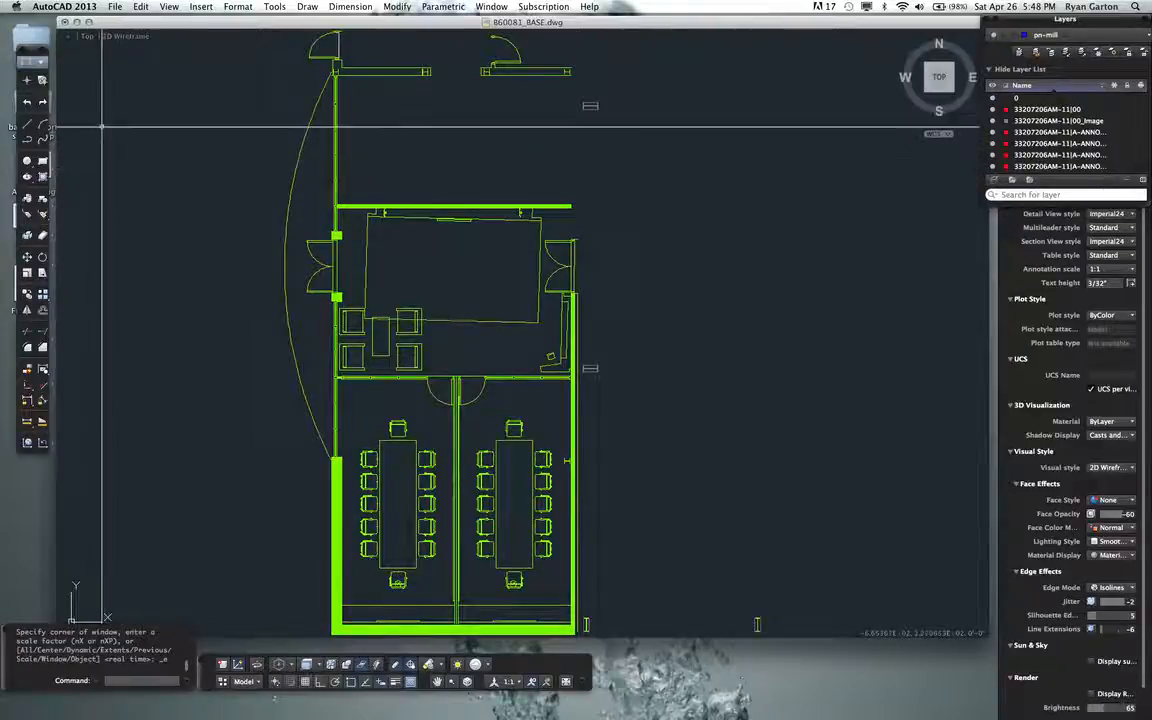
- Save a copy of the drawing to the Desktop as Office_Export in the AutoCAD 2004/LT2004 Drawing (*.dwg) format
click(115, 7)
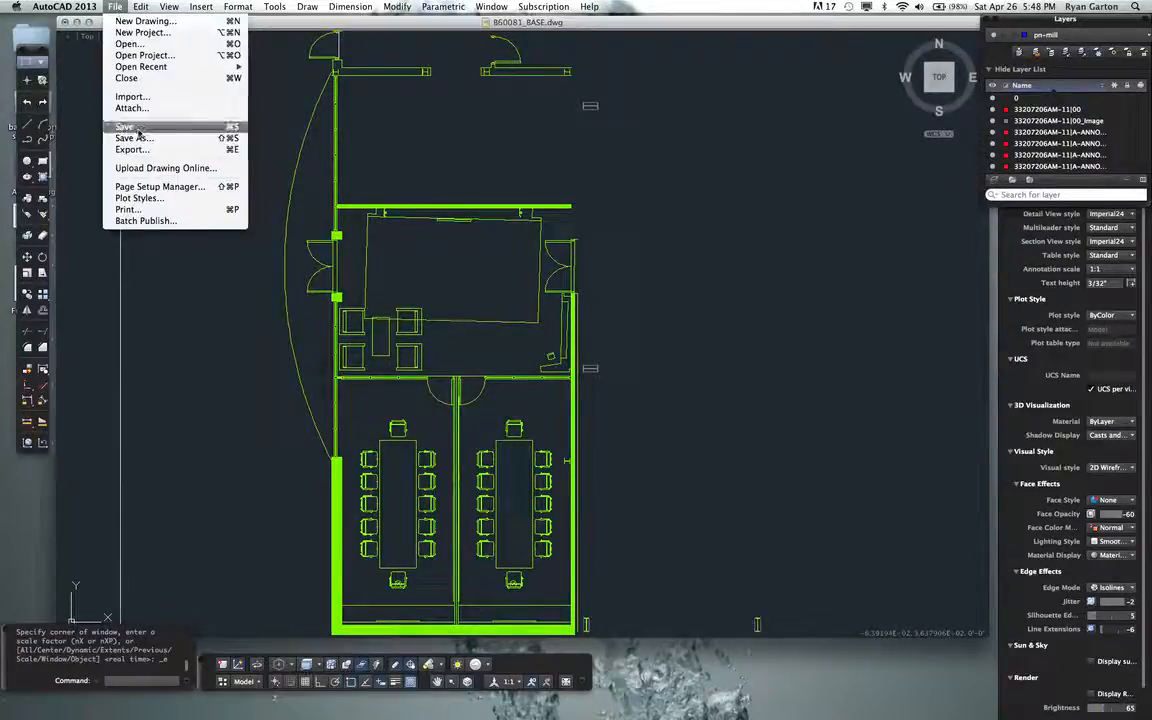
click(134, 138)
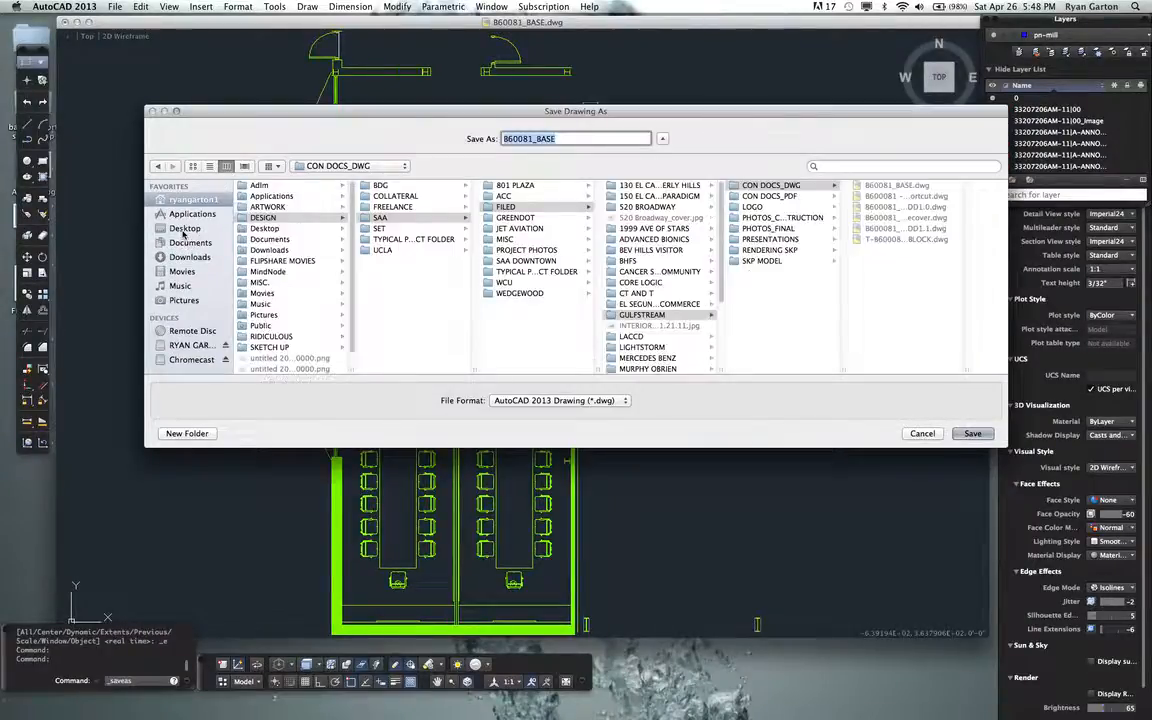
click(173, 230)
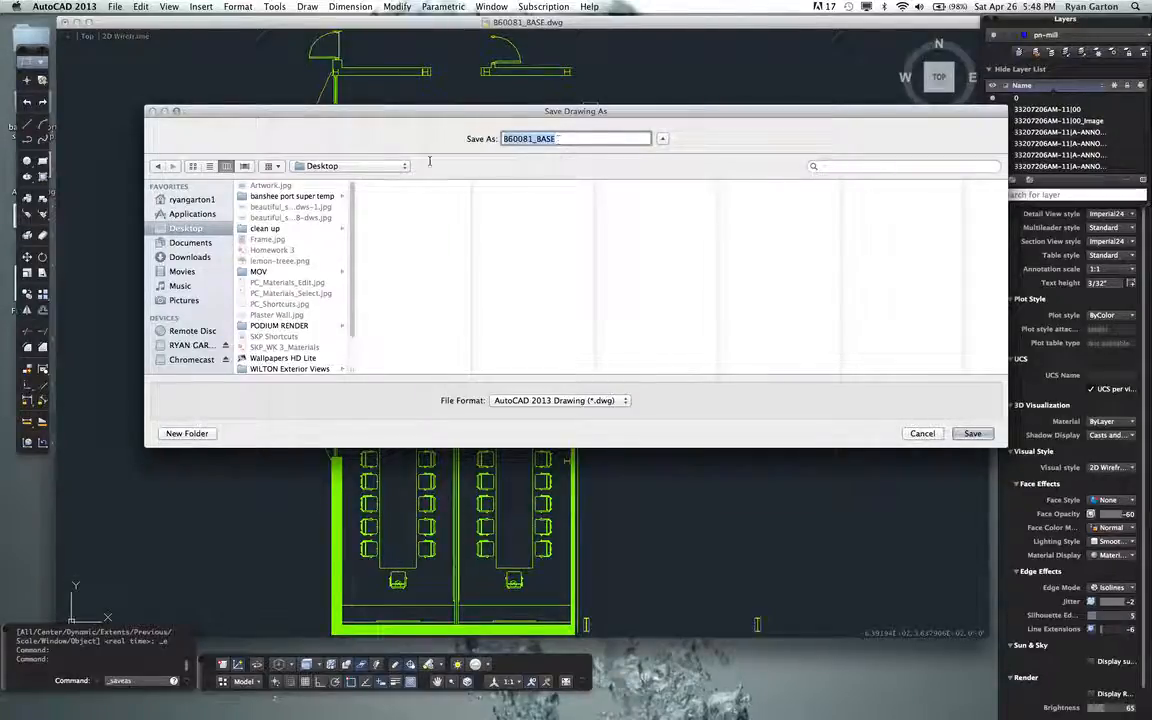
text(Office )
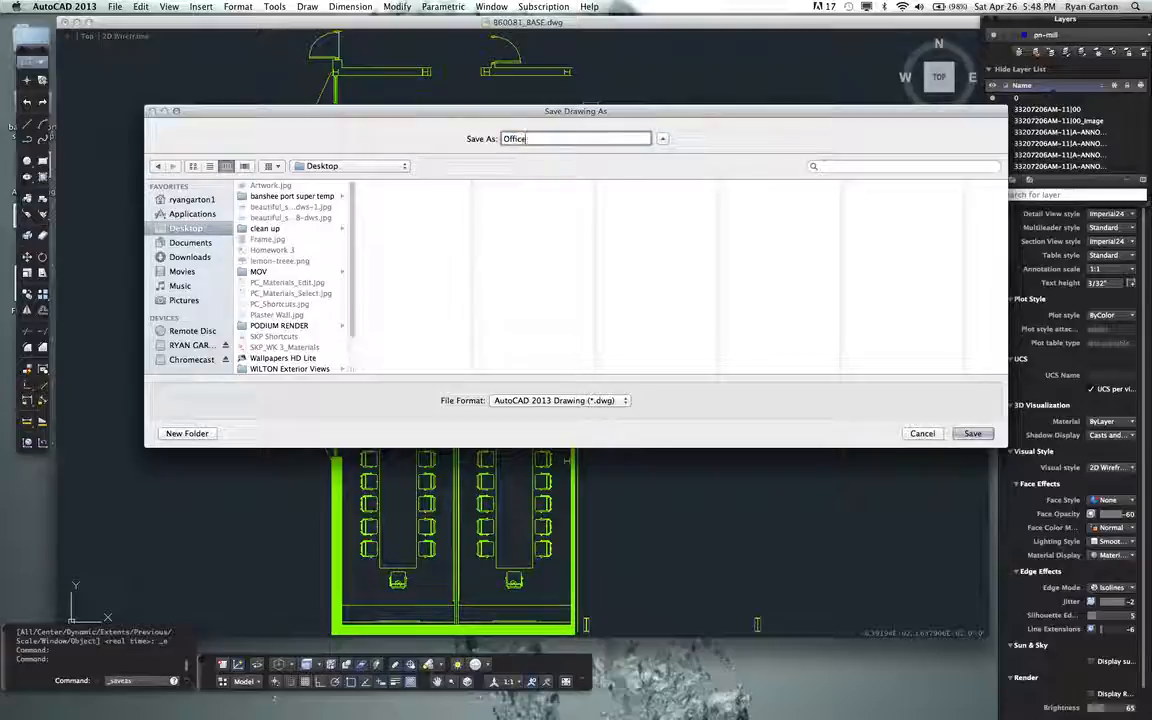
text(Export)
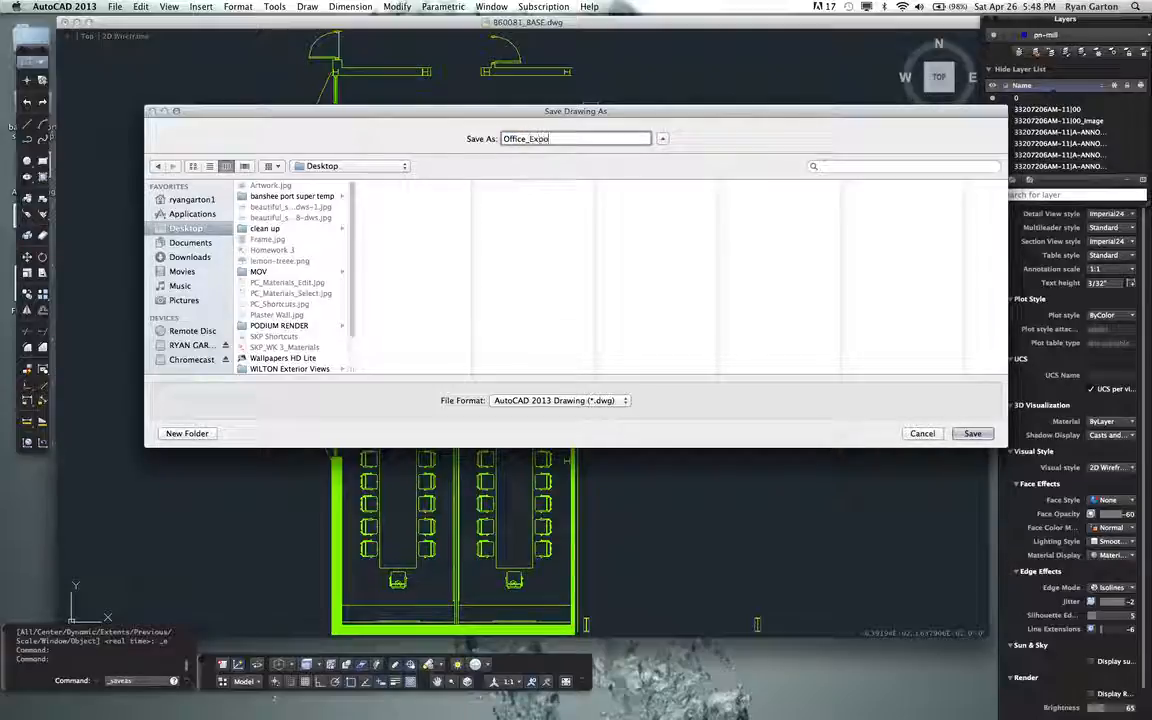
click(540, 400)
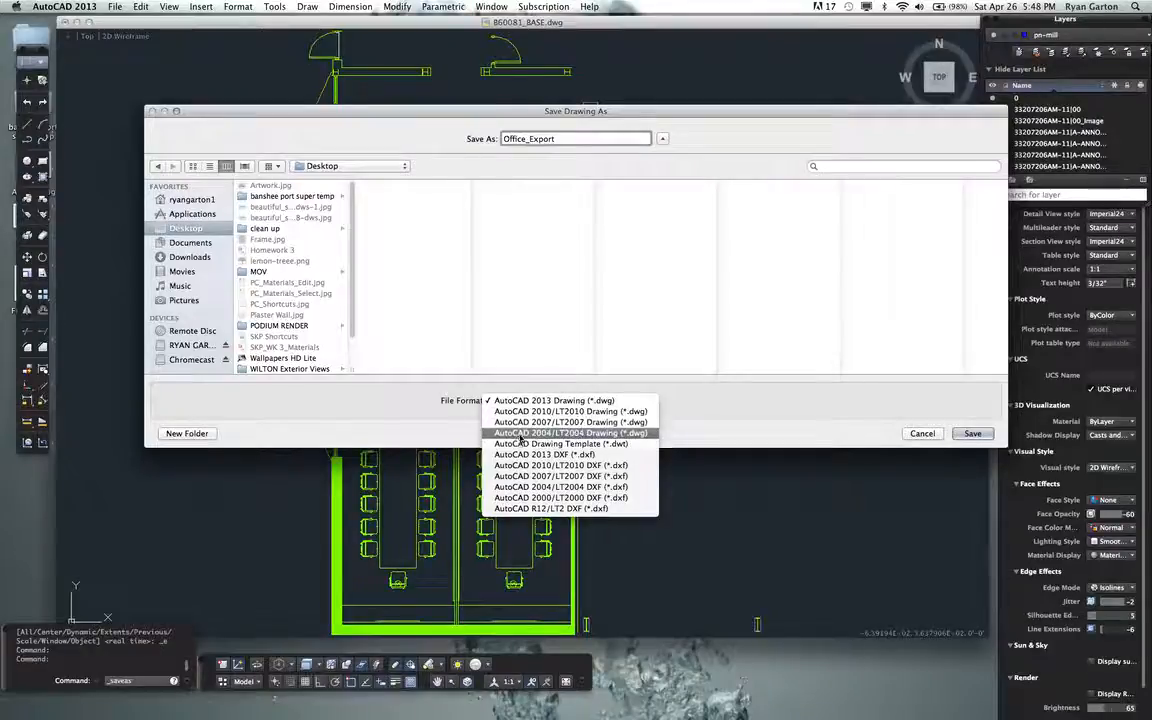
click(520, 433)
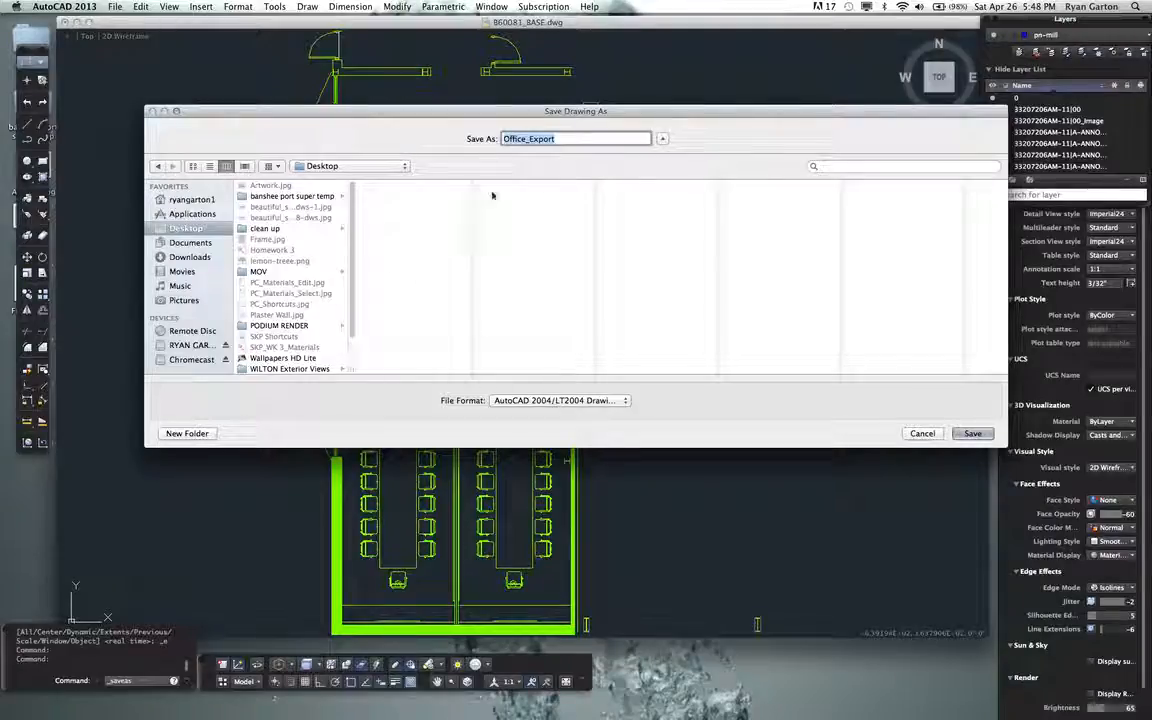
key(Return)
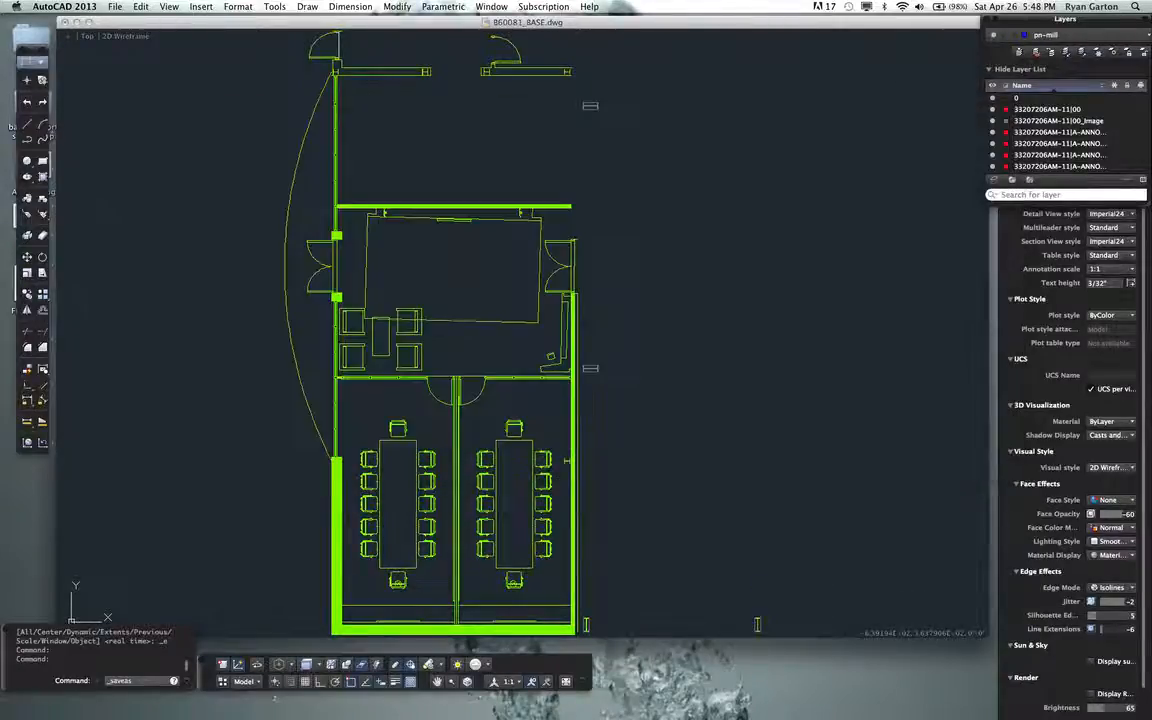